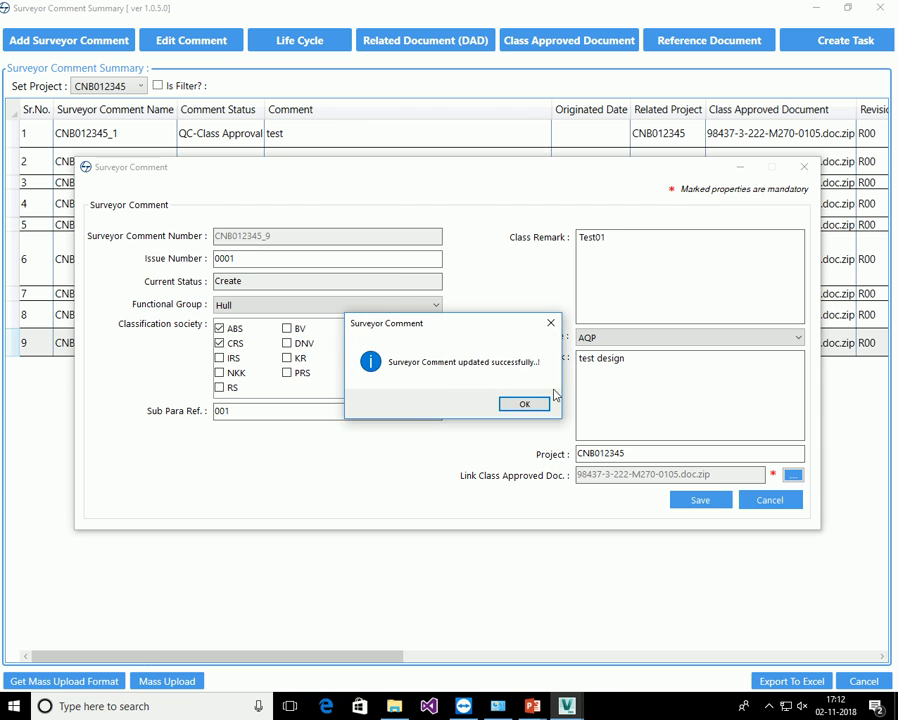
Dismiss the update message and review the saved details of surveyor comment CNB012345_9 in the summary table
click(522, 402)
click(367, 350)
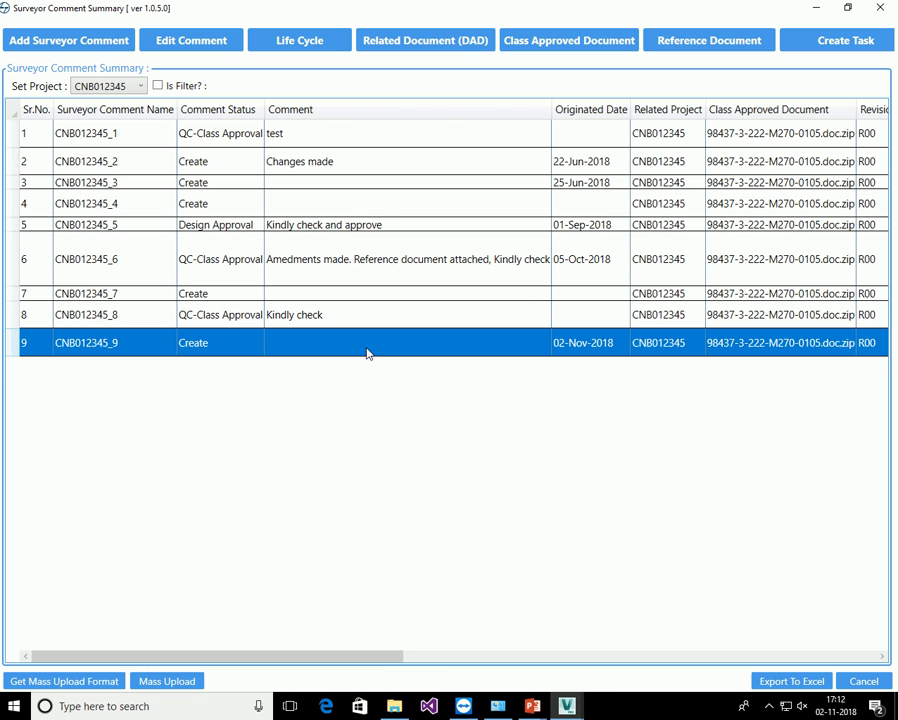
drag(394, 660, 651, 661)
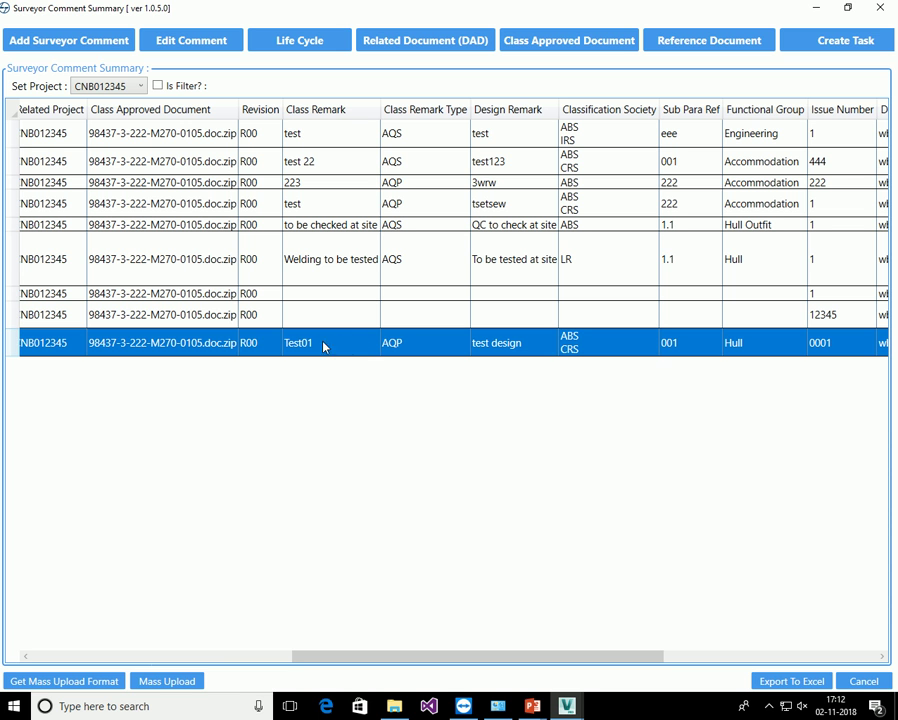
mouse_move(439, 660)
mouse_down()
mouse_move(693, 659)
mouse_move(429, 669)
mouse_move(173, 664)
mouse_up()
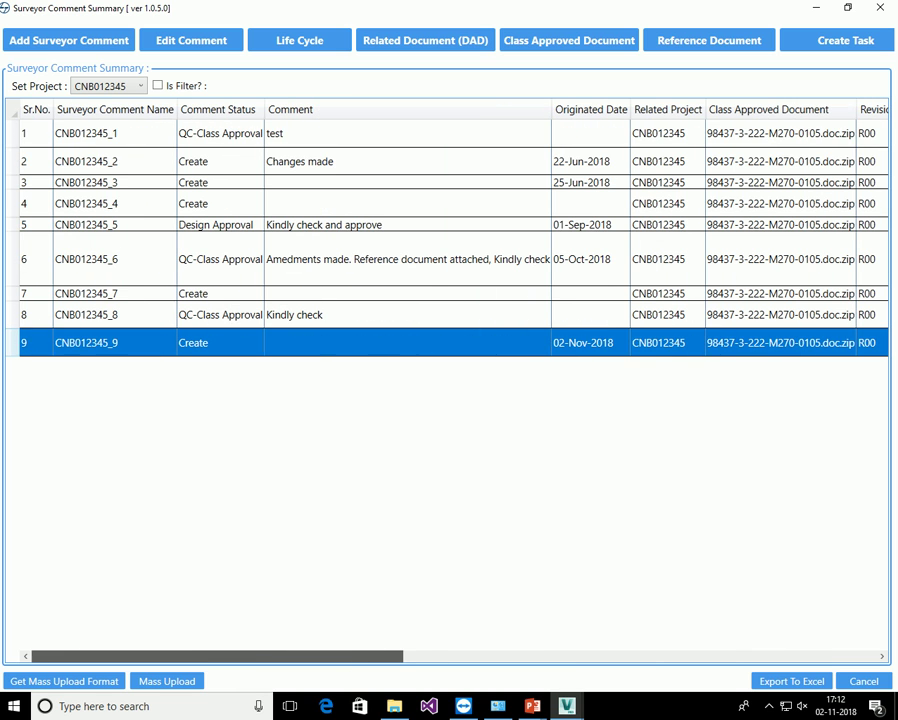
Examine all columns of surveyor comment CNB012345_1, from its name through to the reference document column
click(87, 140)
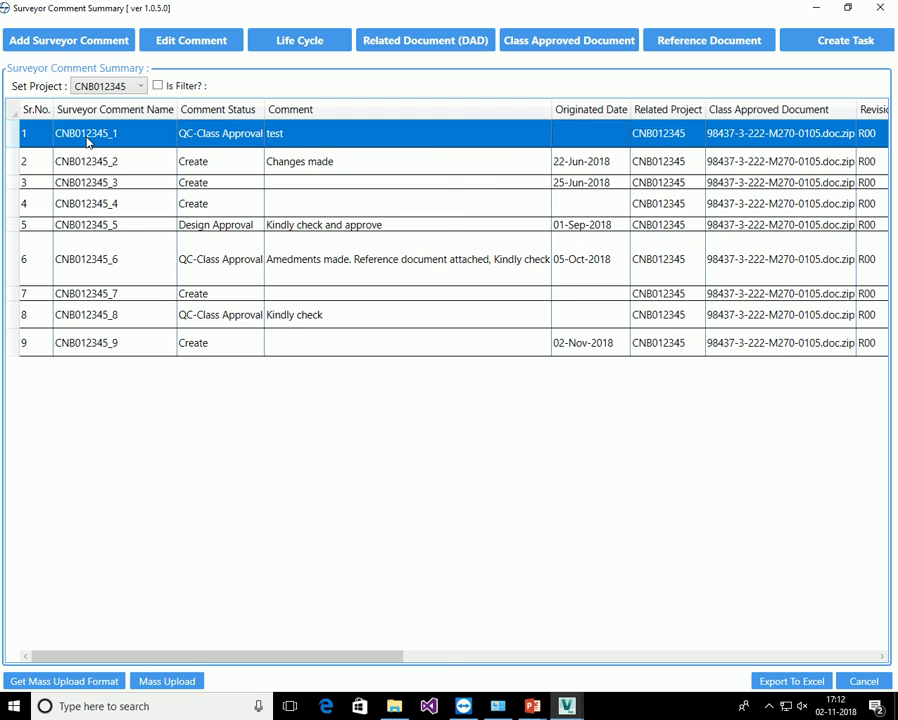
scroll(87, 142, right, 5)
scroll(87, 142, right, 2)
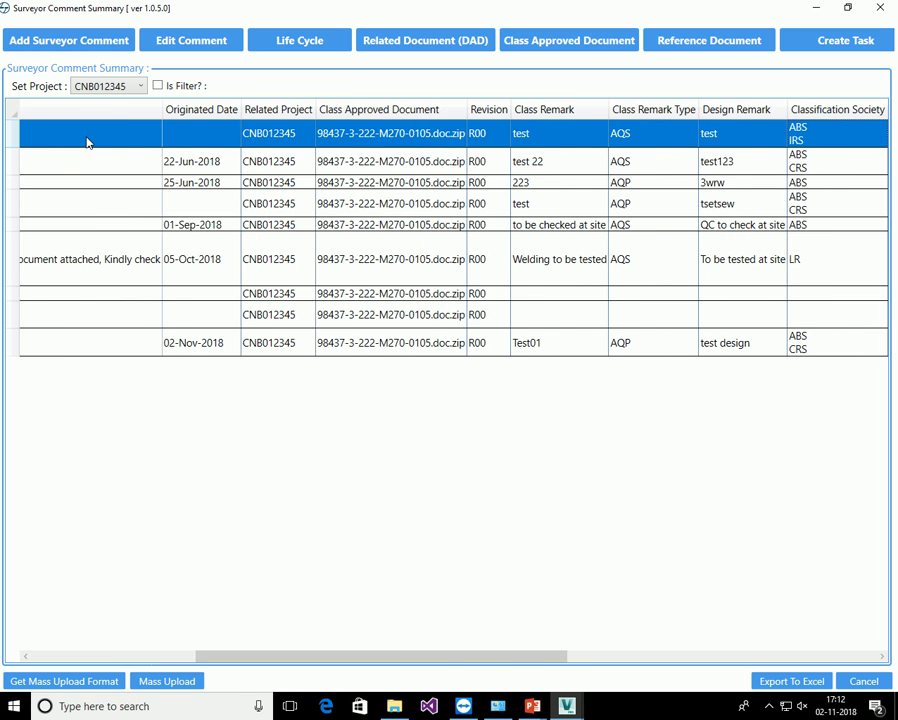
scroll(87, 142, right, 3)
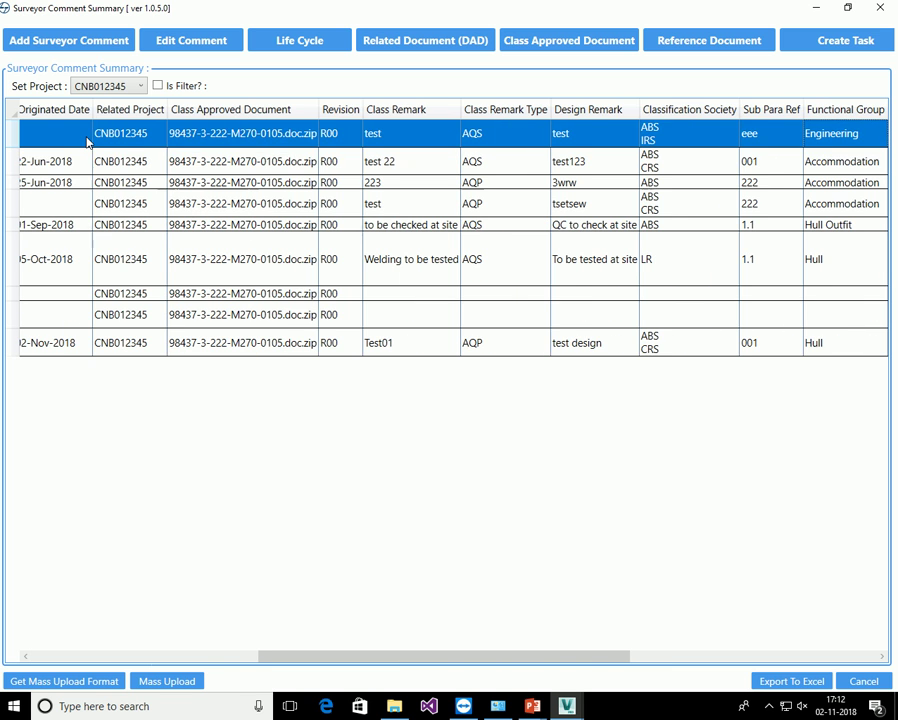
scroll(87, 142, right, 3)
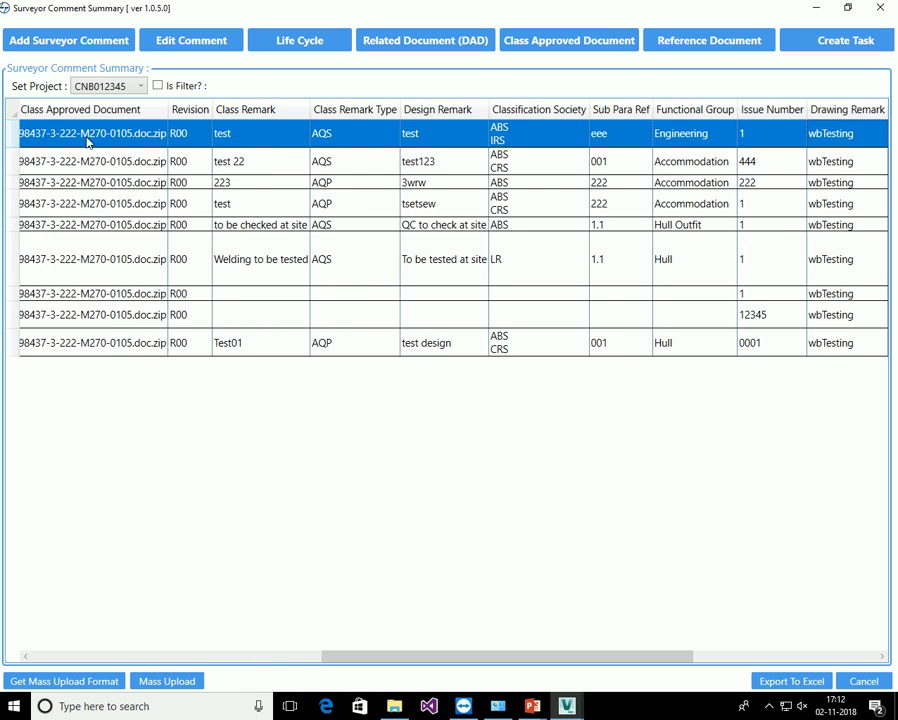
scroll(87, 142, right, 8)
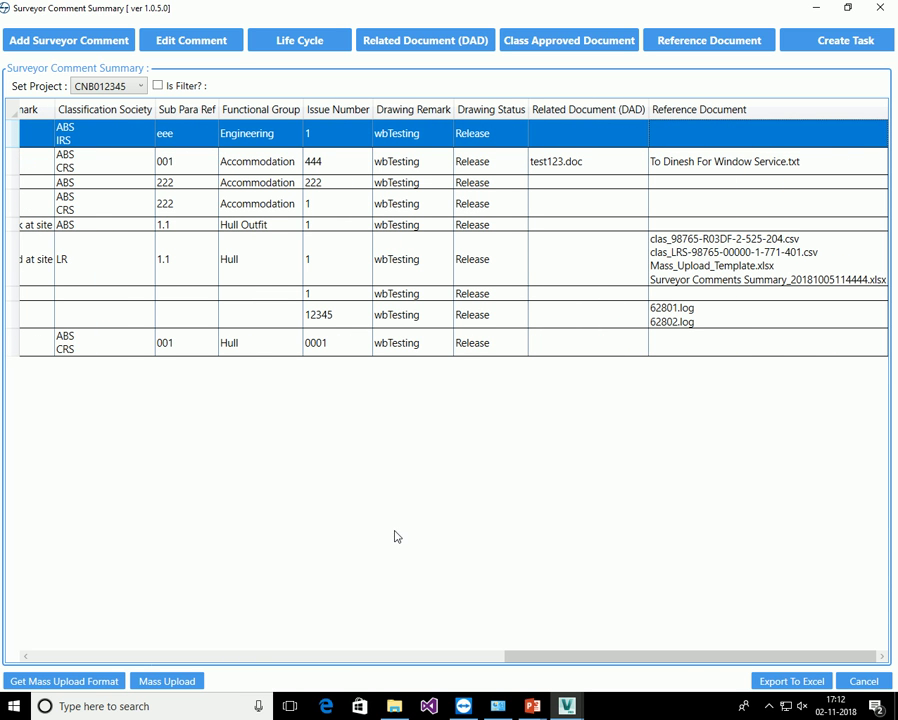
drag(524, 662, 40, 645)
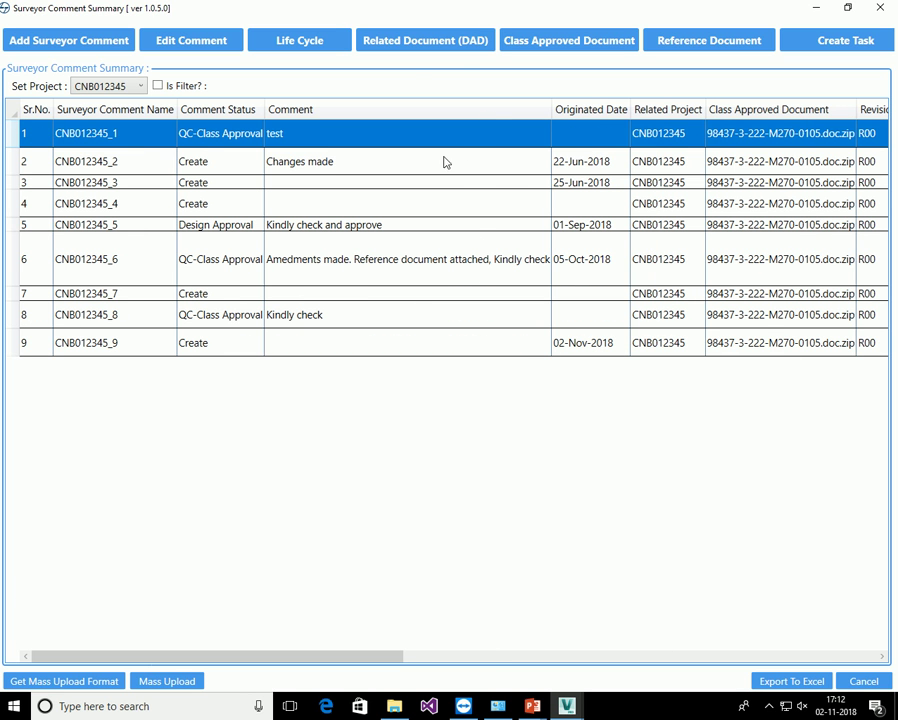
Attach test234.csv as a reference document to surveyor comment CNB012345_9 and save it
click(366, 346)
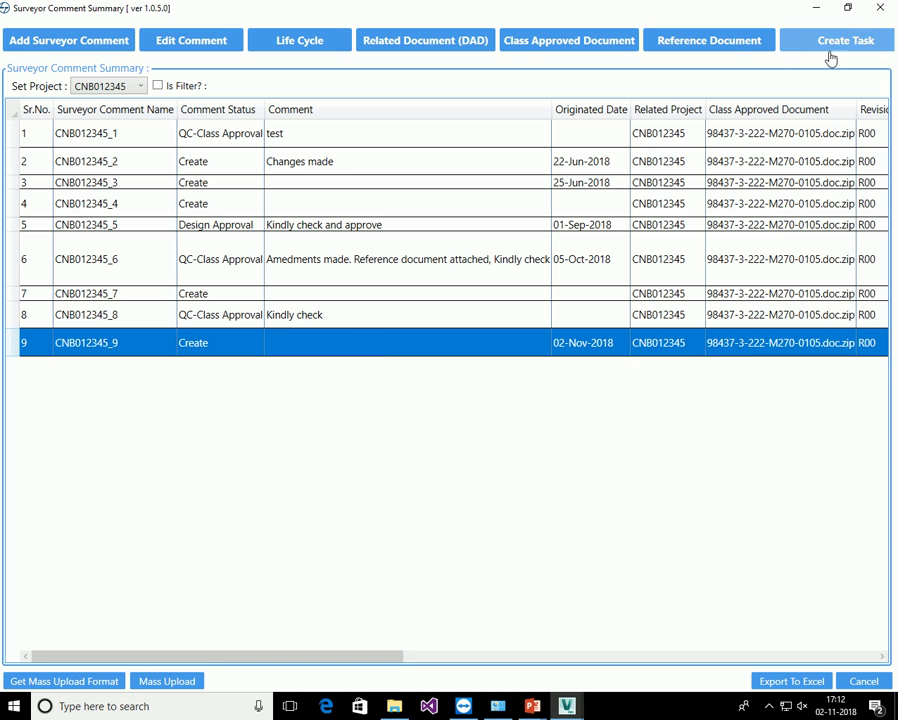
click(714, 40)
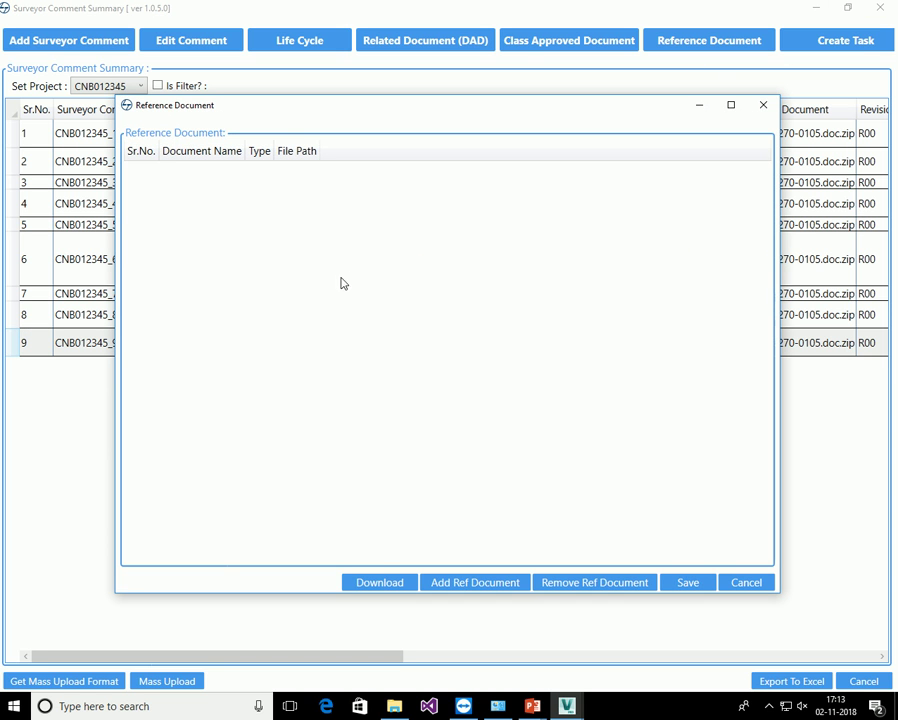
click(476, 584)
double_click(270, 228)
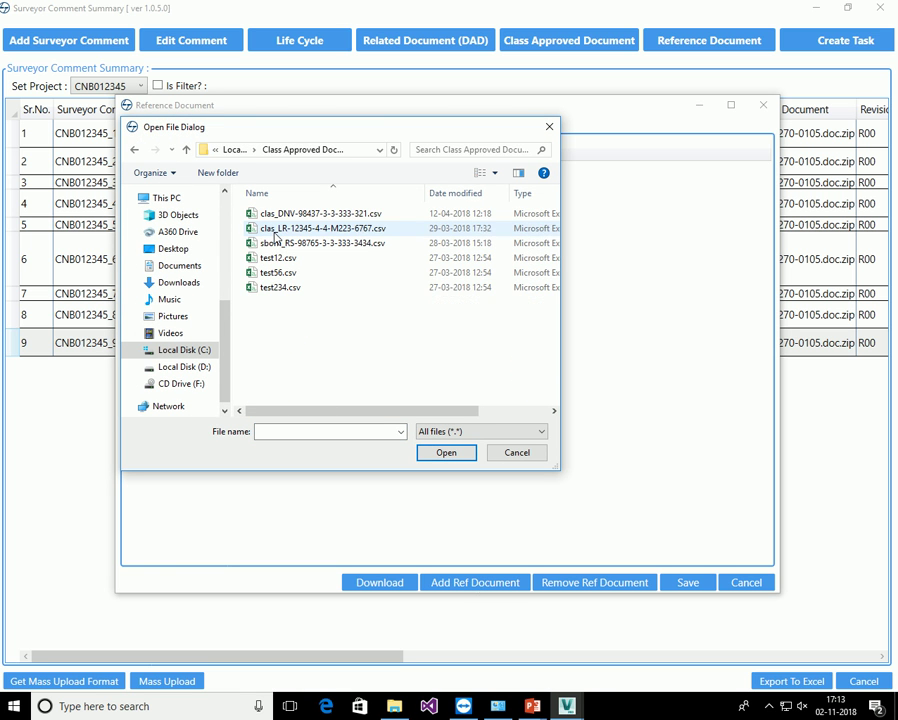
click(282, 289)
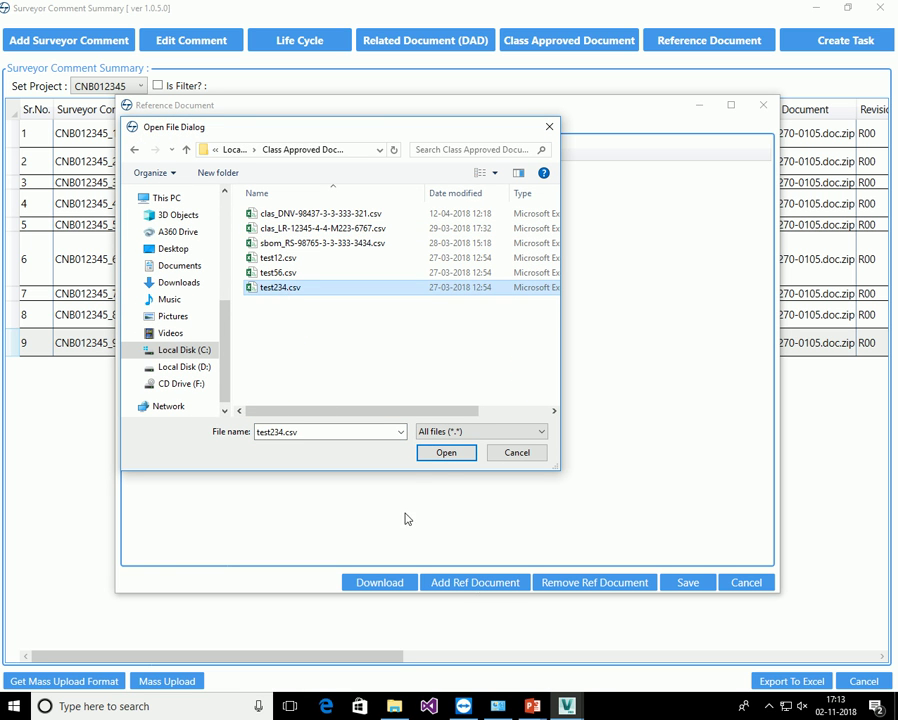
click(446, 453)
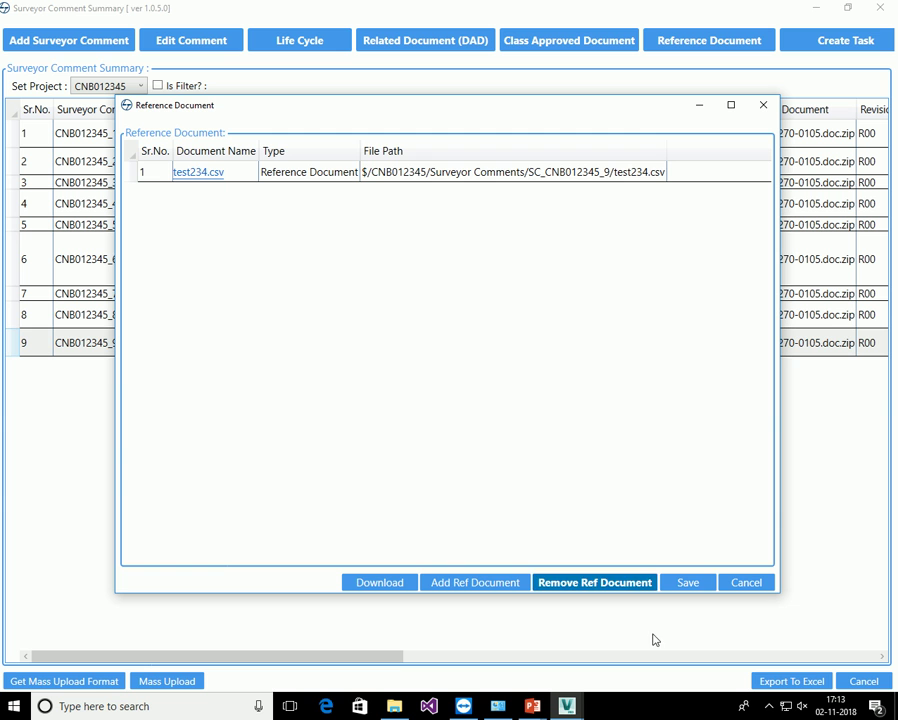
click(706, 584)
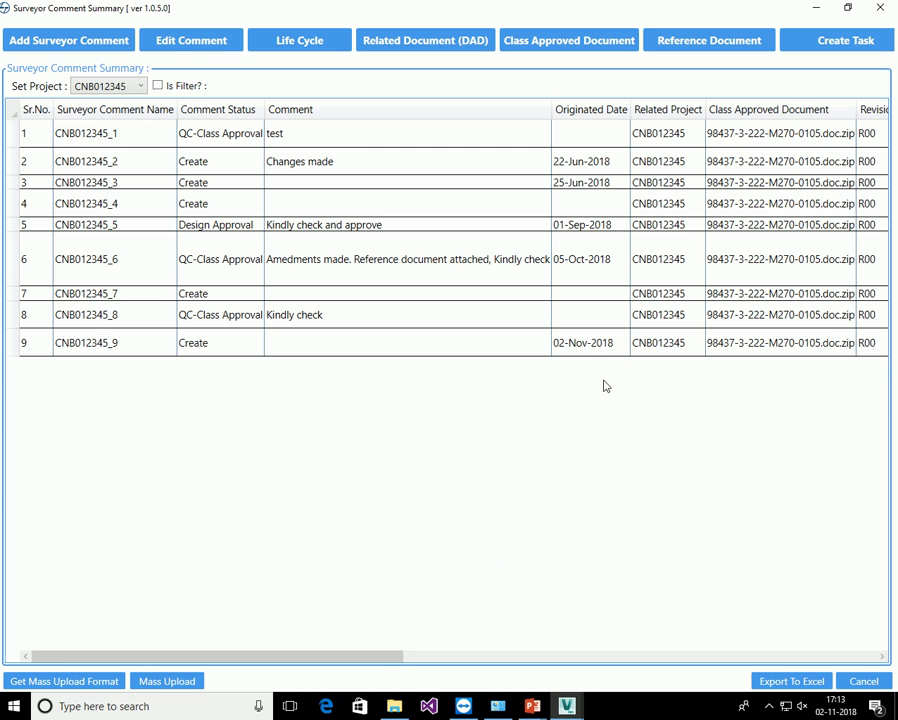
Check the reference document entry of surveyor comment CNB012345_9 and try to open test234.csv from its document list
click(587, 350)
drag(294, 657, 781, 638)
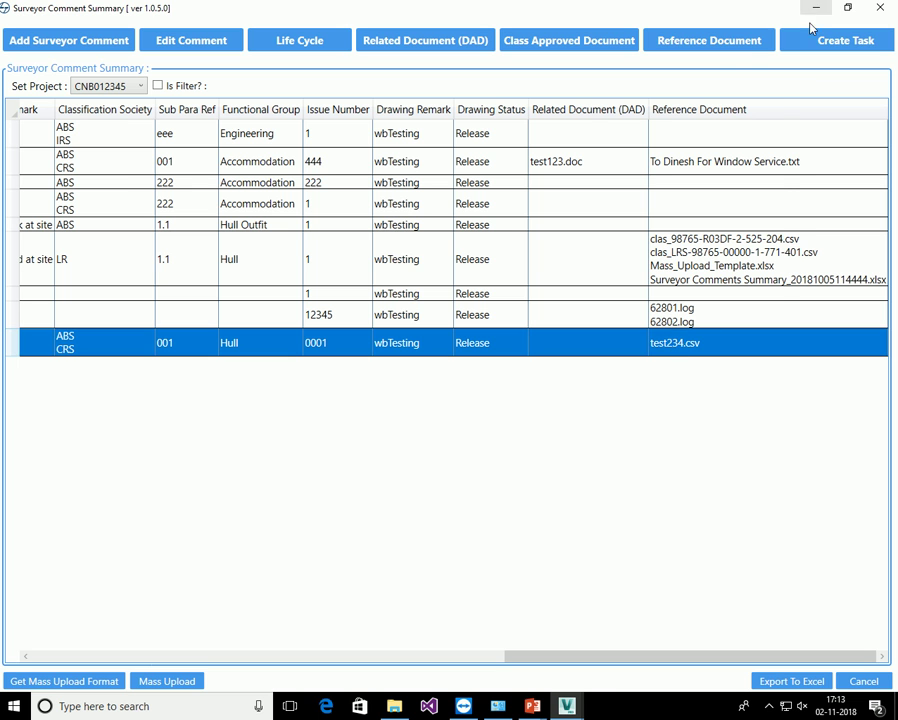
click(707, 47)
click(200, 173)
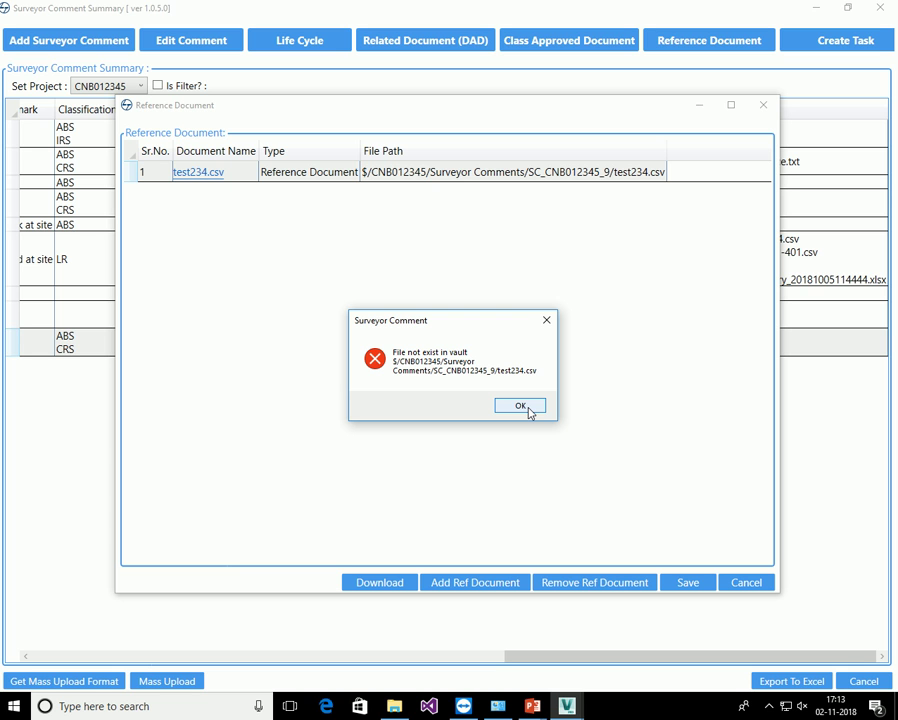
click(521, 406)
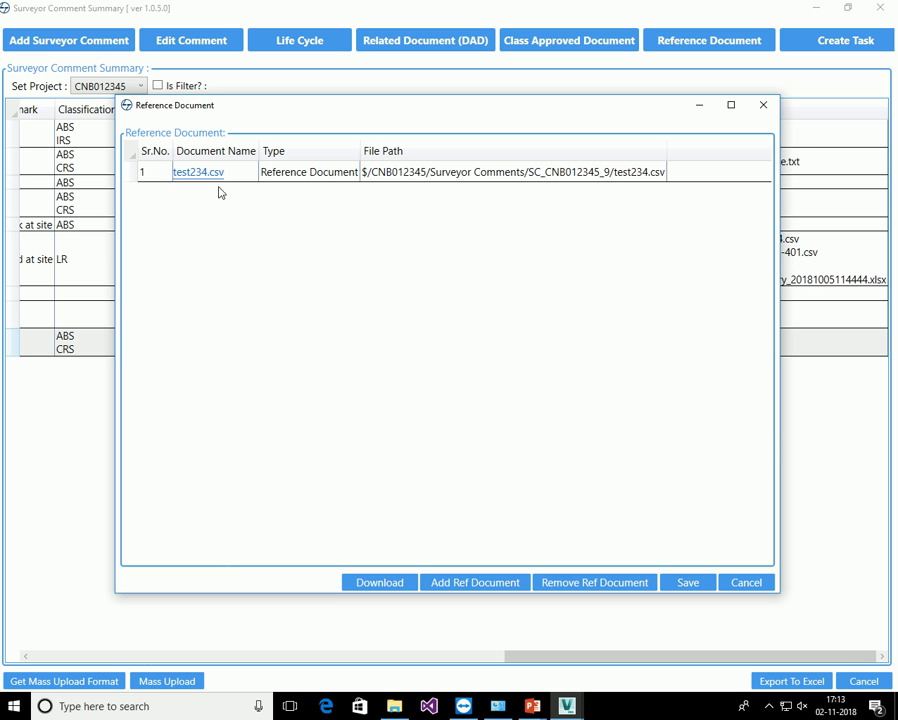
Save the reference document list of CNB012345_9 again with test234.csv selected, and reopen the list
click(318, 176)
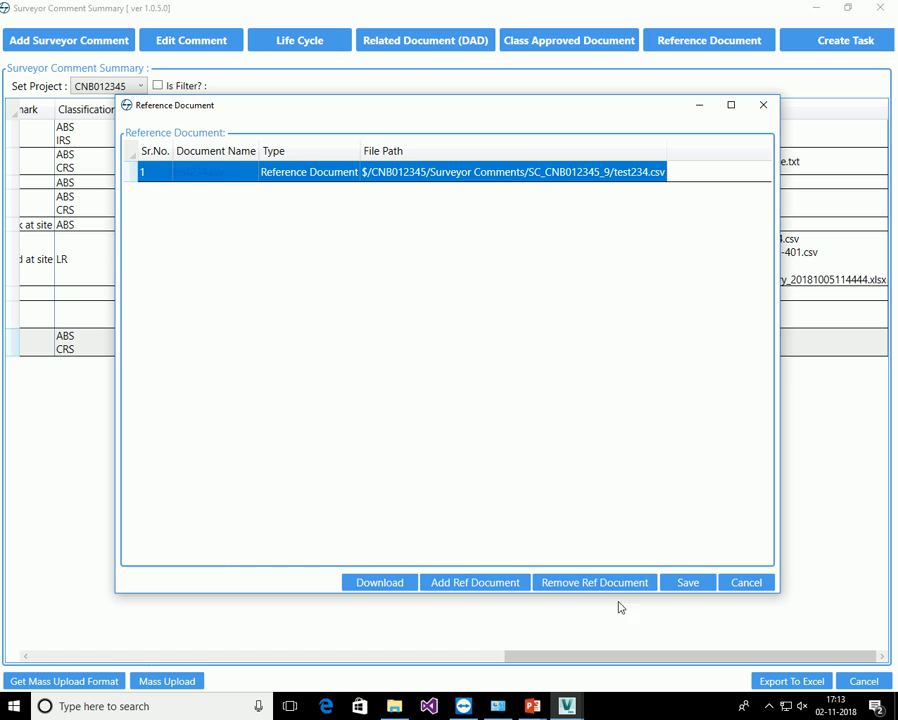
click(686, 584)
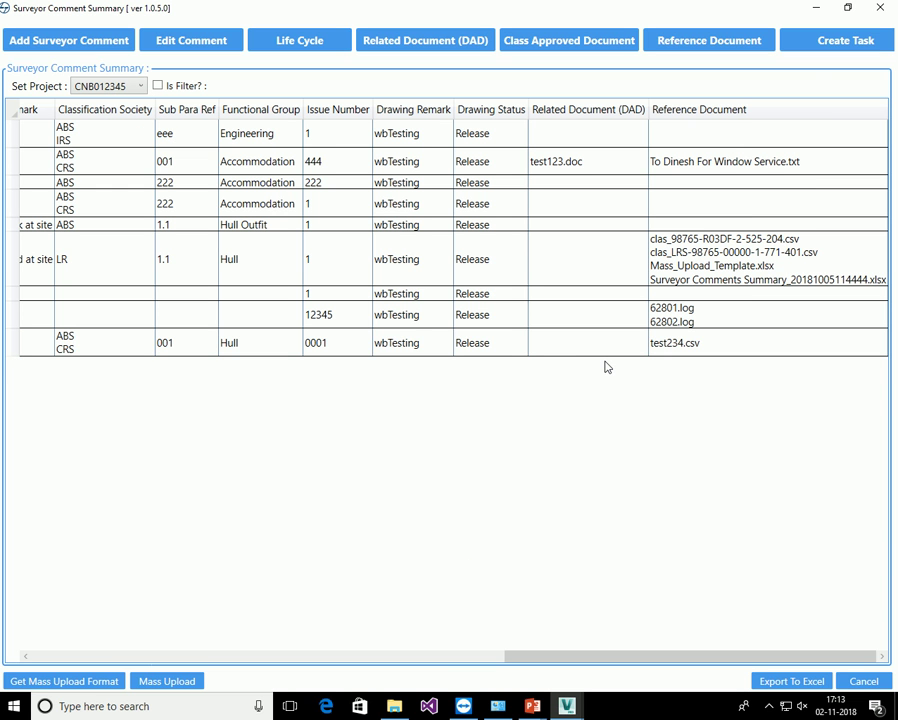
click(545, 350)
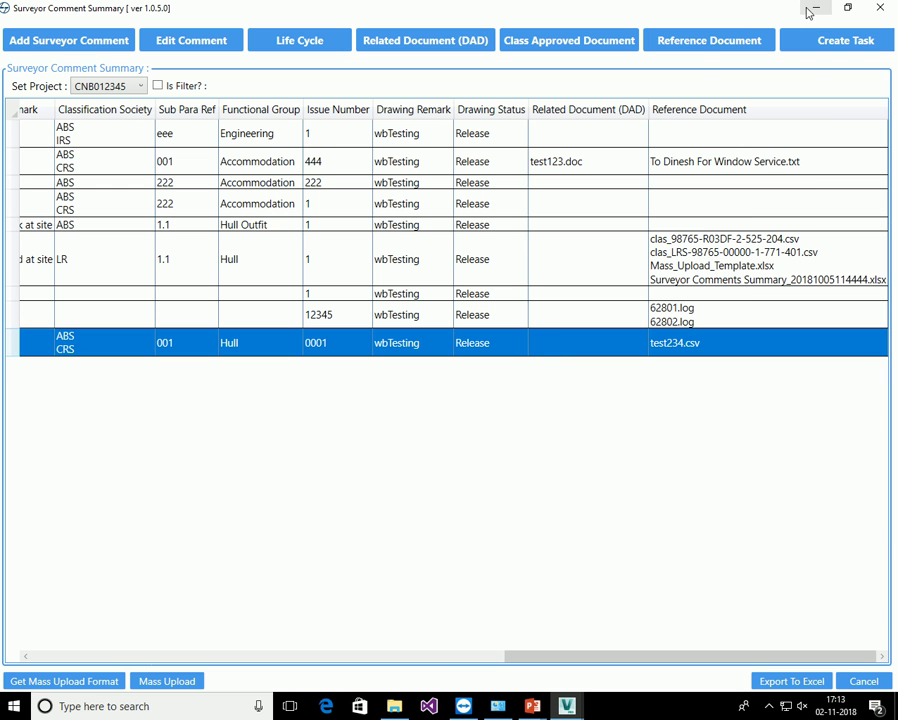
click(703, 42)
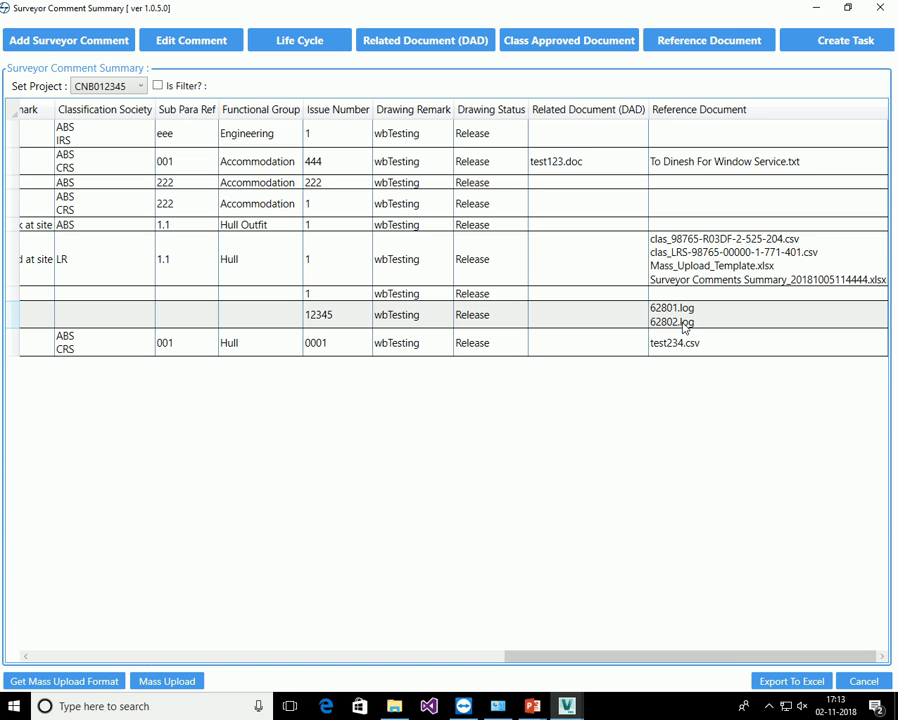
View the reference document 62801.log attached to surveyor comment CNB012345_8 and close the file
click(685, 323)
click(711, 46)
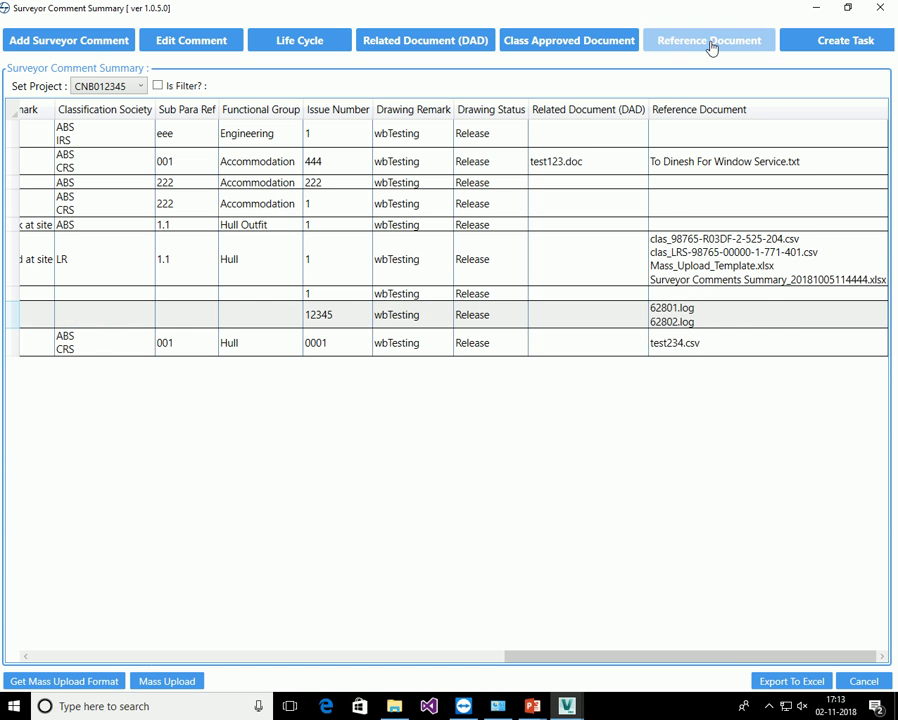
click(186, 175)
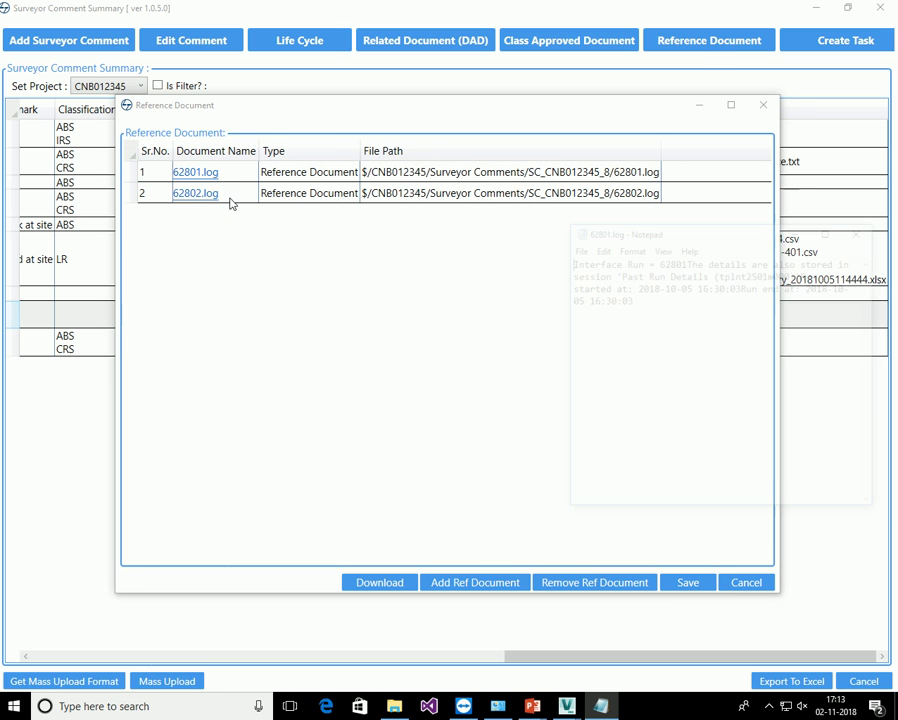
drag(686, 230, 490, 200)
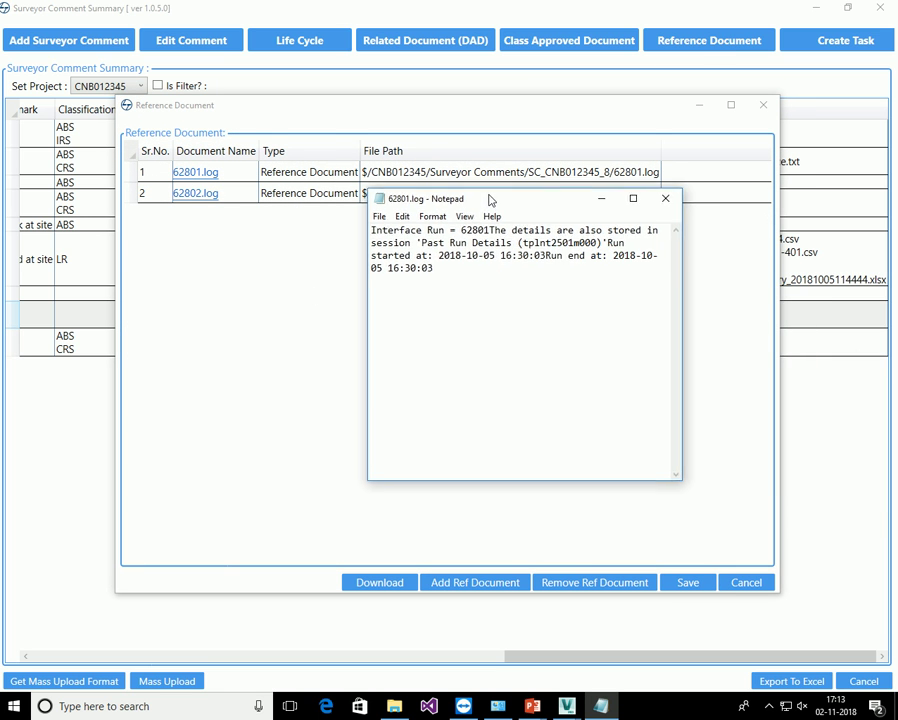
click(665, 198)
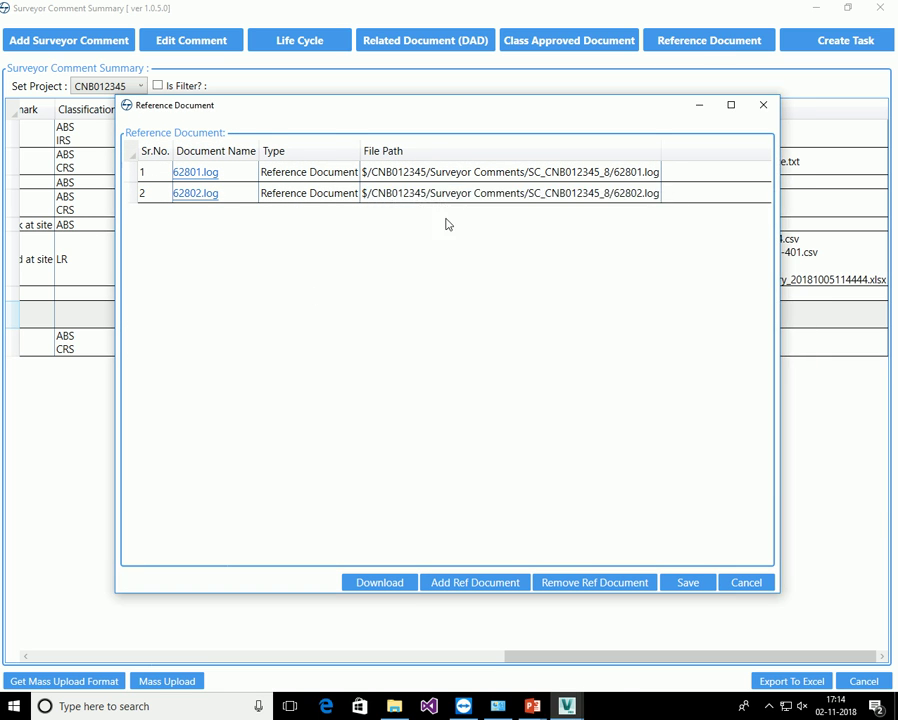
View the reference document 62802.log of the same comment, then close the file and the document list
click(205, 196)
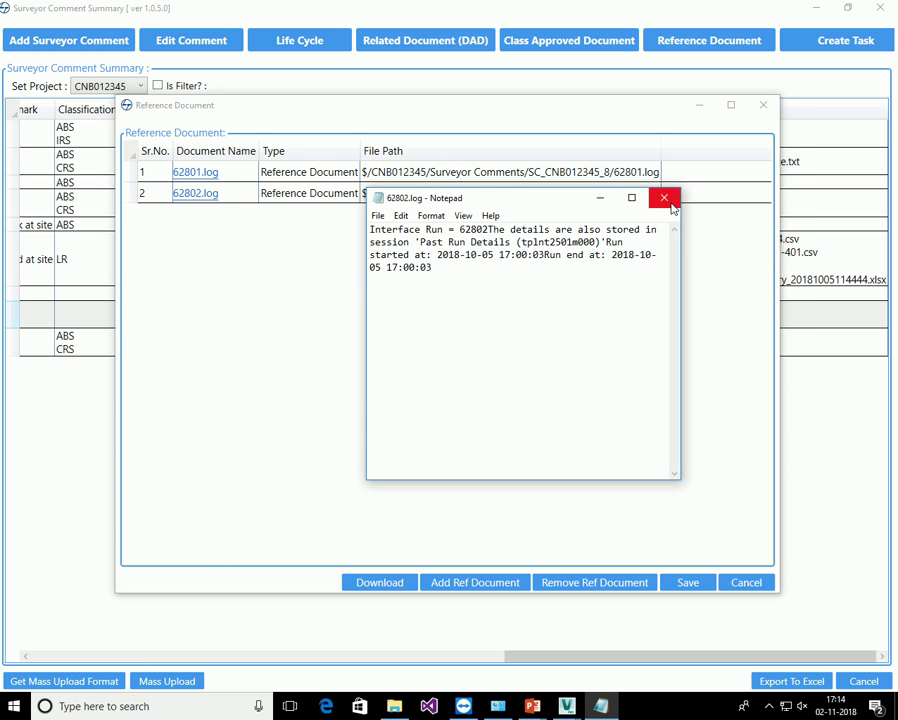
click(665, 198)
click(511, 196)
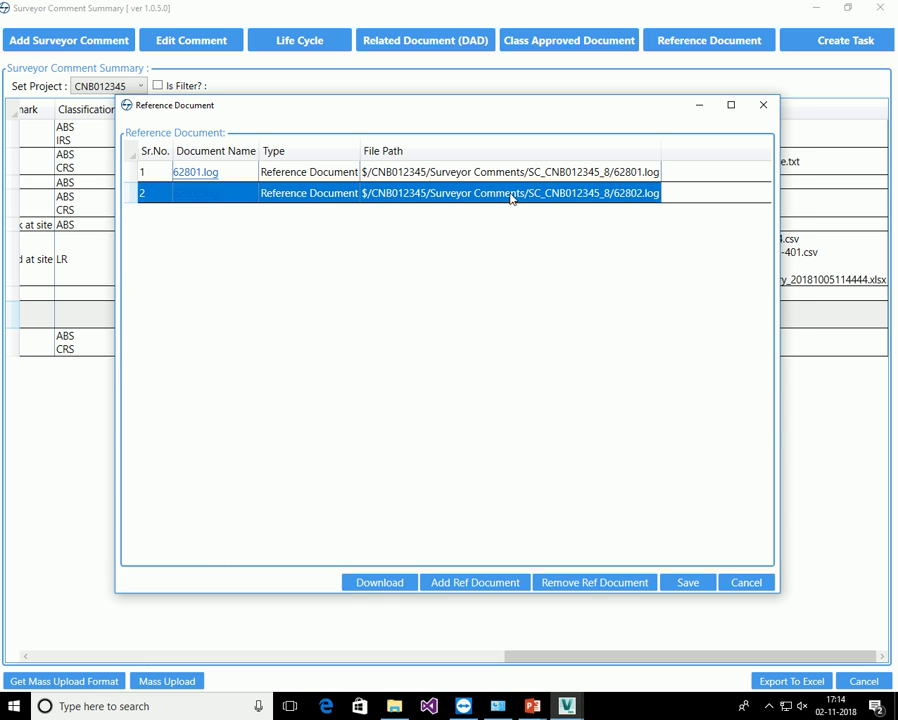
click(512, 174)
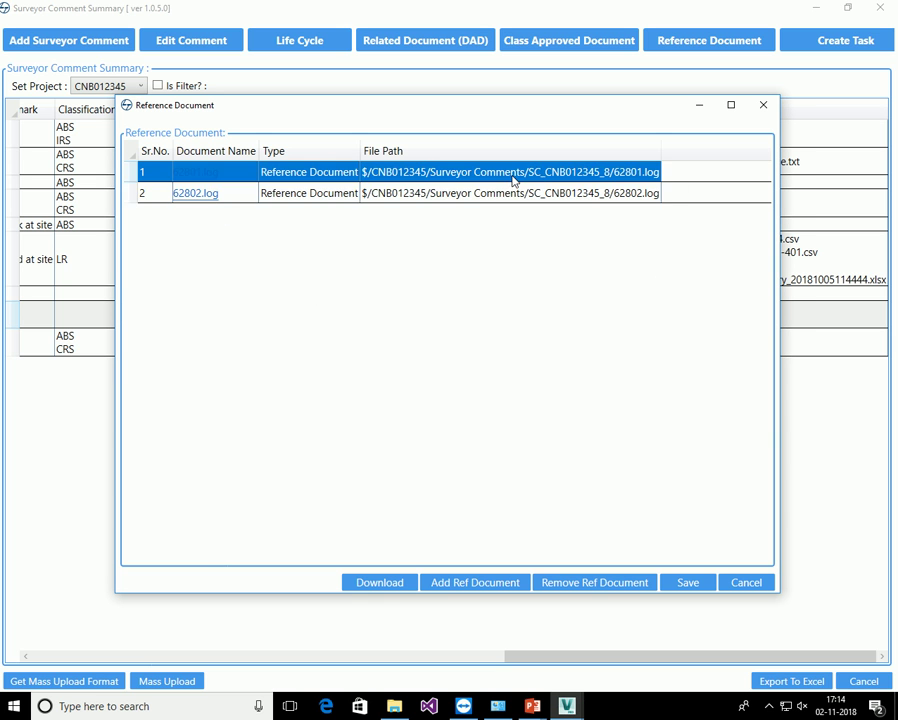
click(764, 108)
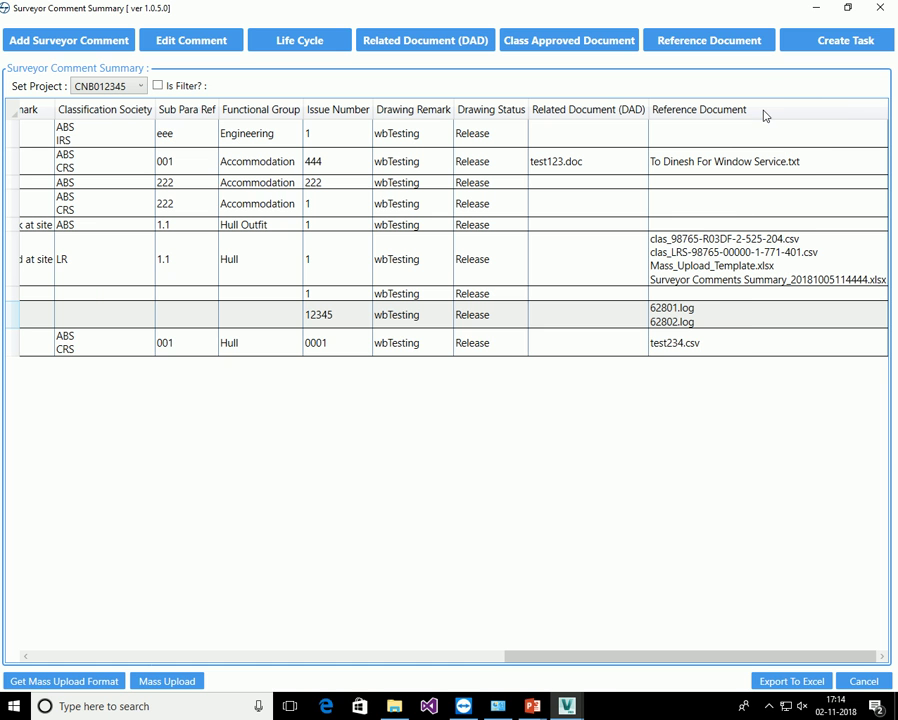
Start a new task for surveyor comment CNB012345_9 with the allocator comment "test"
click(409, 348)
drag(672, 660, 180, 663)
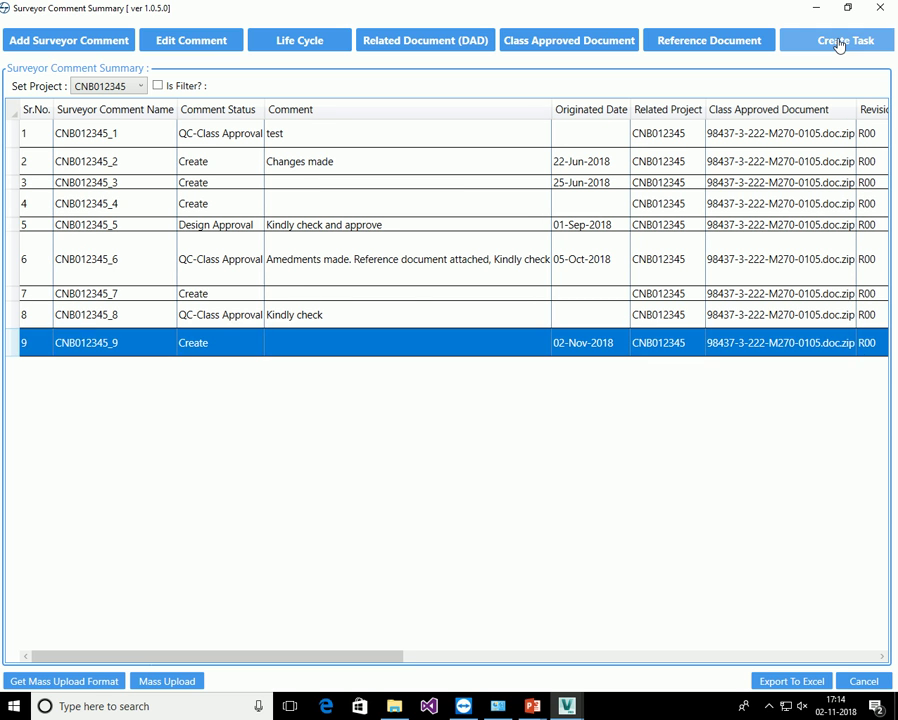
click(836, 38)
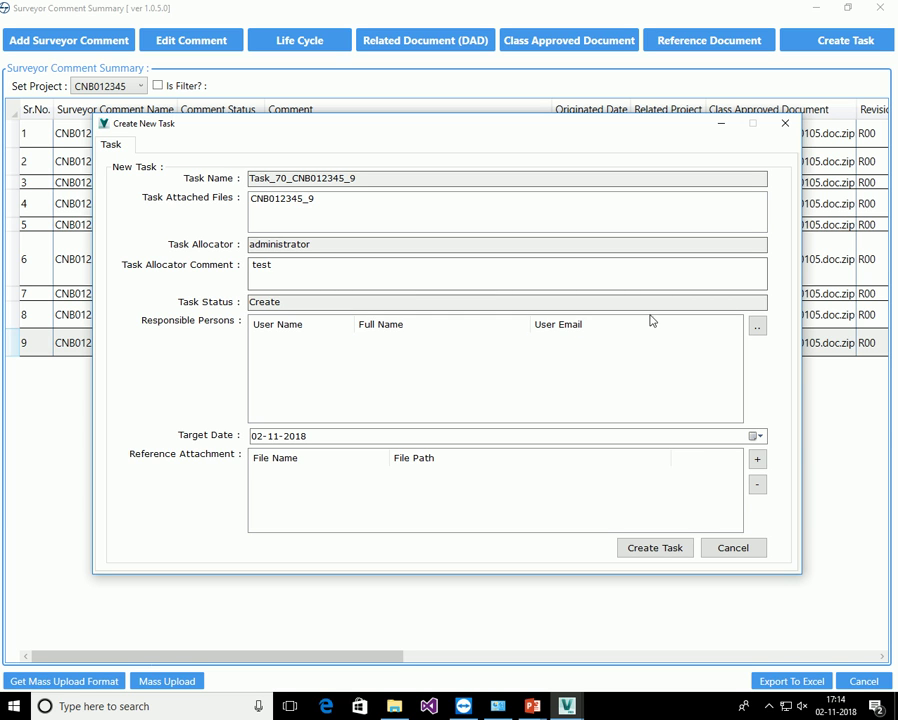
Search the user list by name and add the first matching user as the task's responsible person
click(757, 327)
click(268, 262)
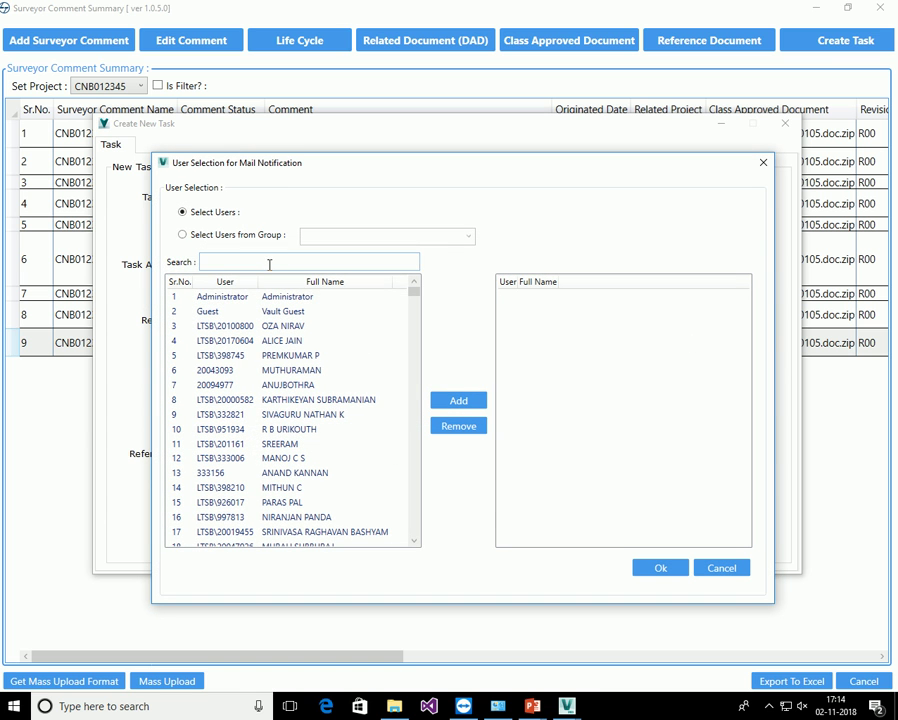
text(prem)
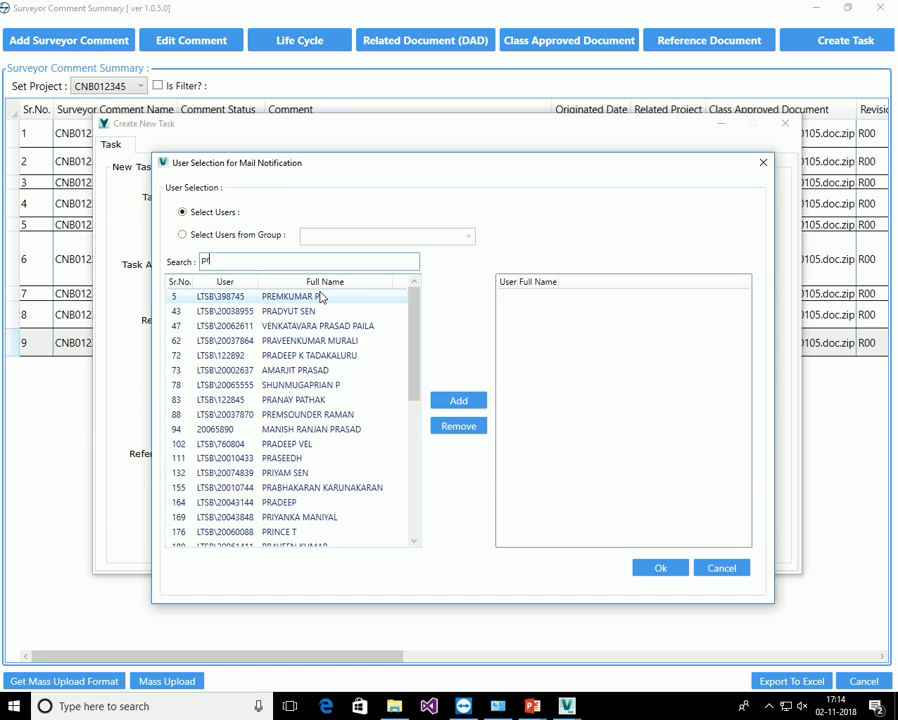
click(321, 297)
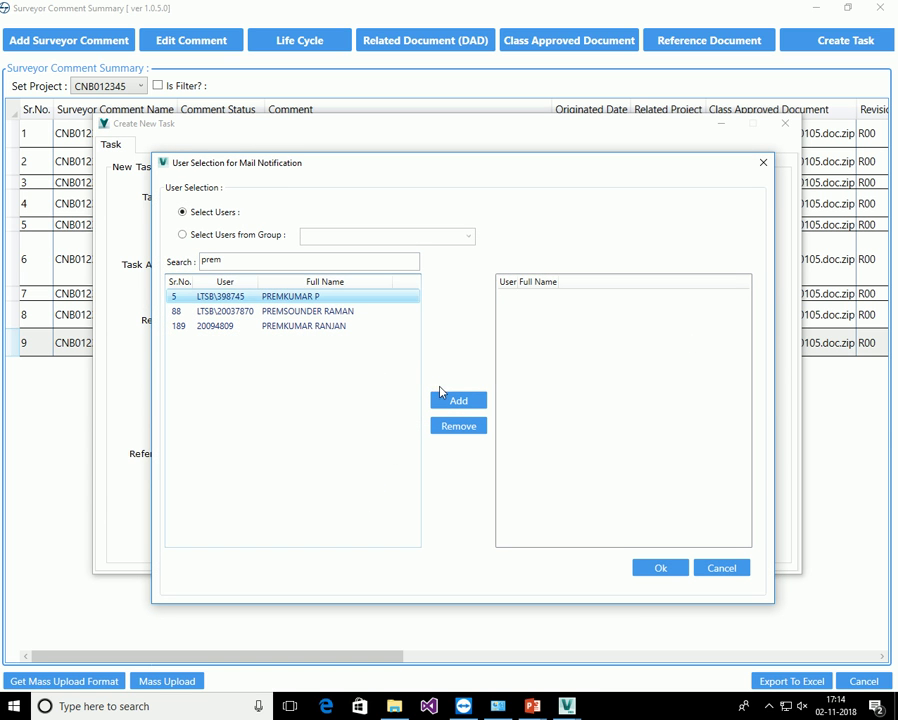
click(458, 400)
click(659, 568)
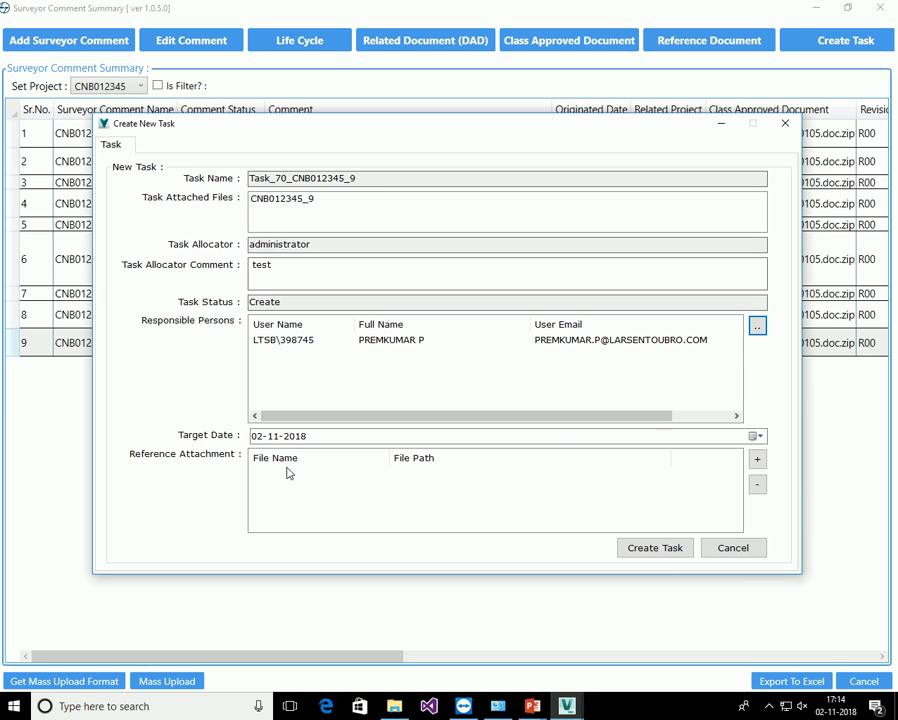
Search the vault for the task's reference attachment using the criterion File Name contains 222
click(758, 460)
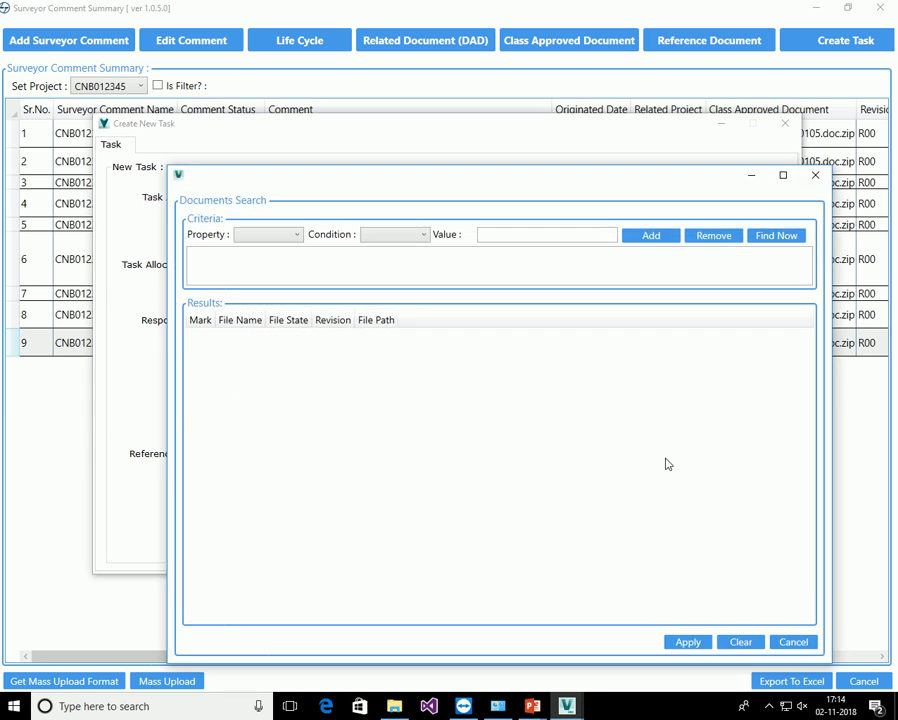
click(291, 236)
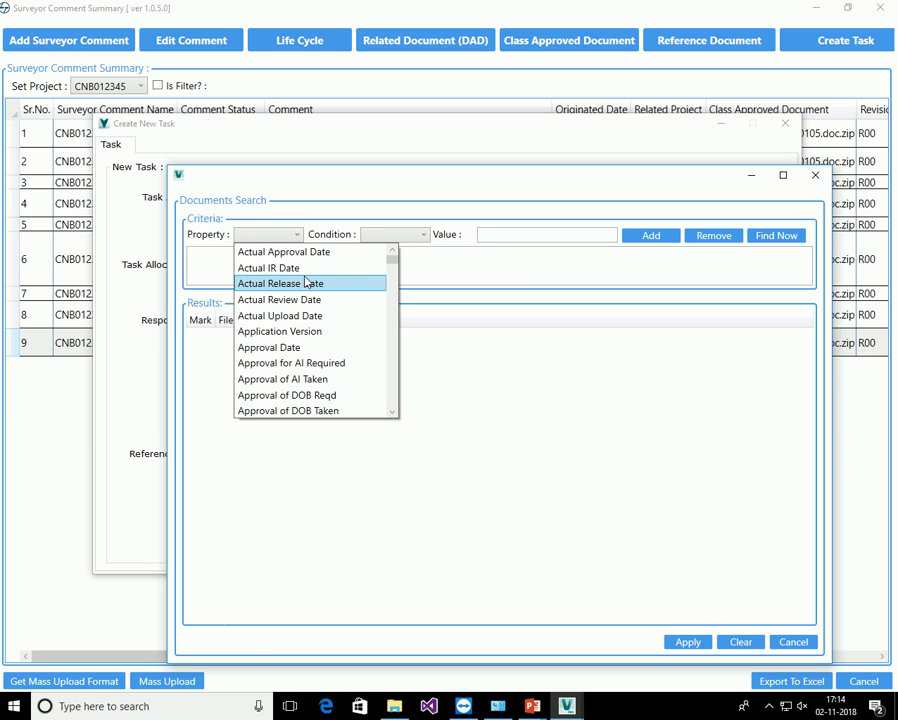
scroll(308, 283, down, 10)
scroll(311, 283, down, 3)
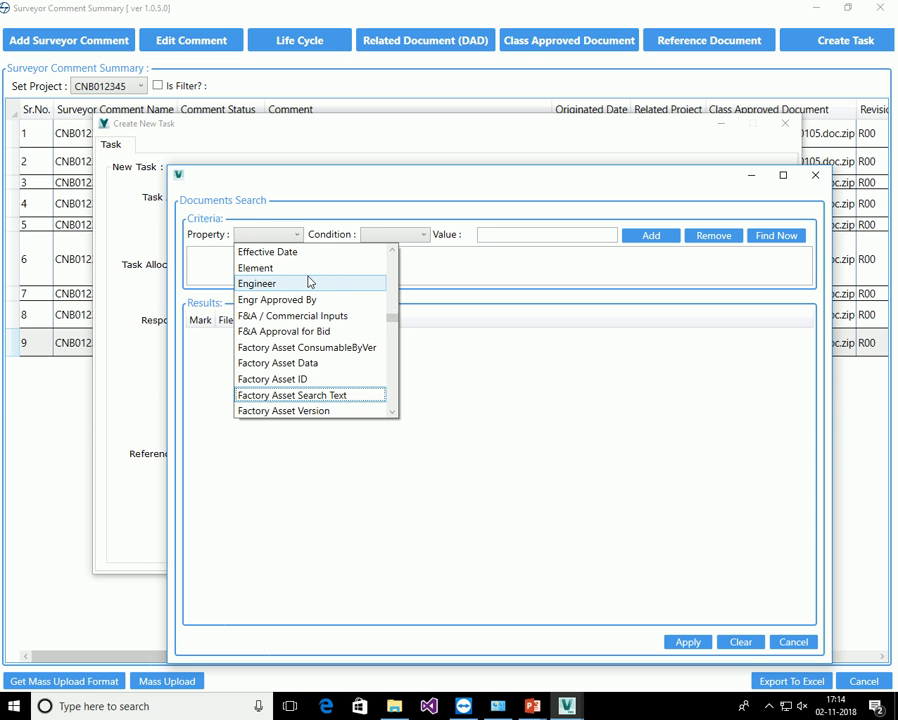
scroll(305, 399, down, 1)
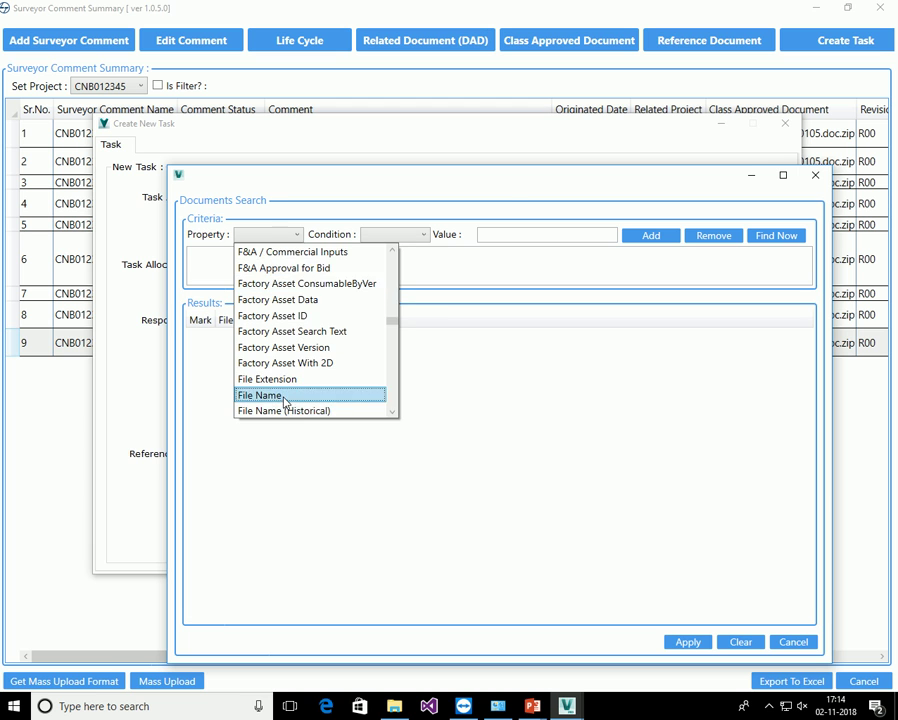
click(284, 396)
click(422, 237)
click(414, 251)
click(498, 234)
text(222)
click(650, 235)
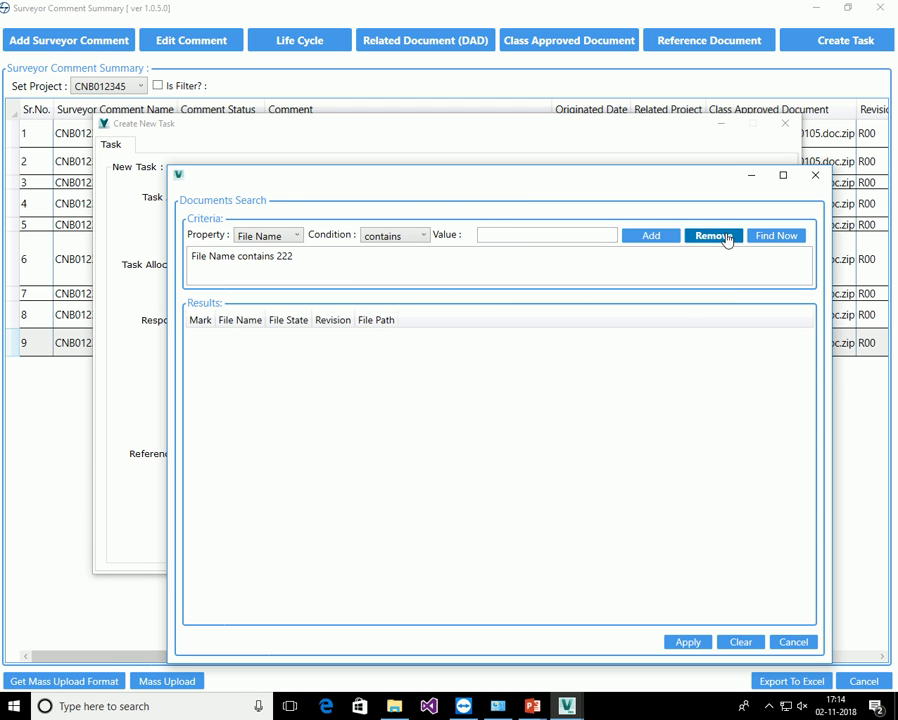
click(776, 236)
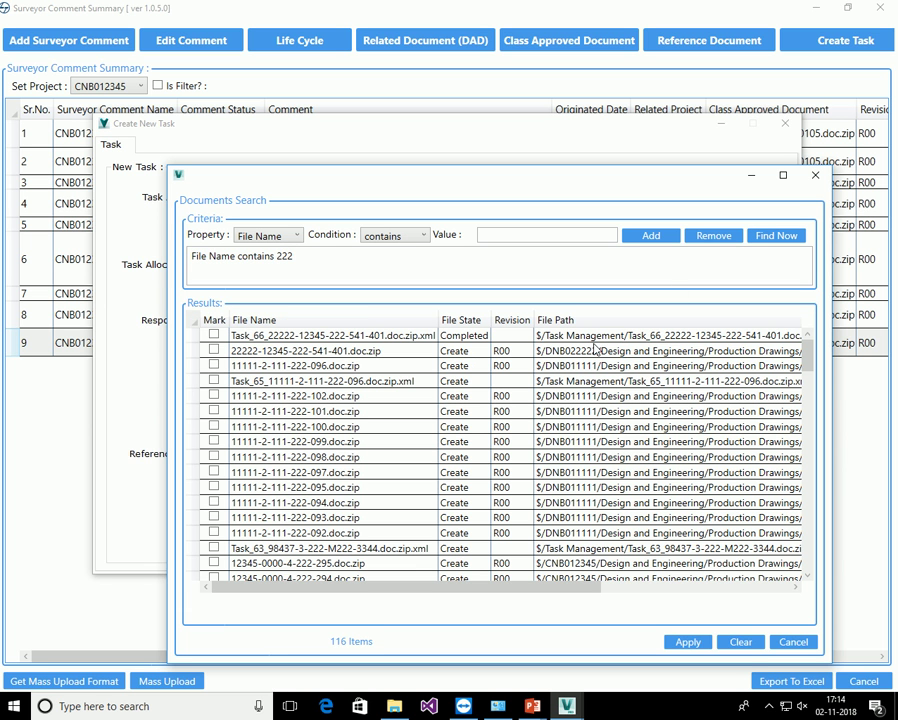
click(213, 350)
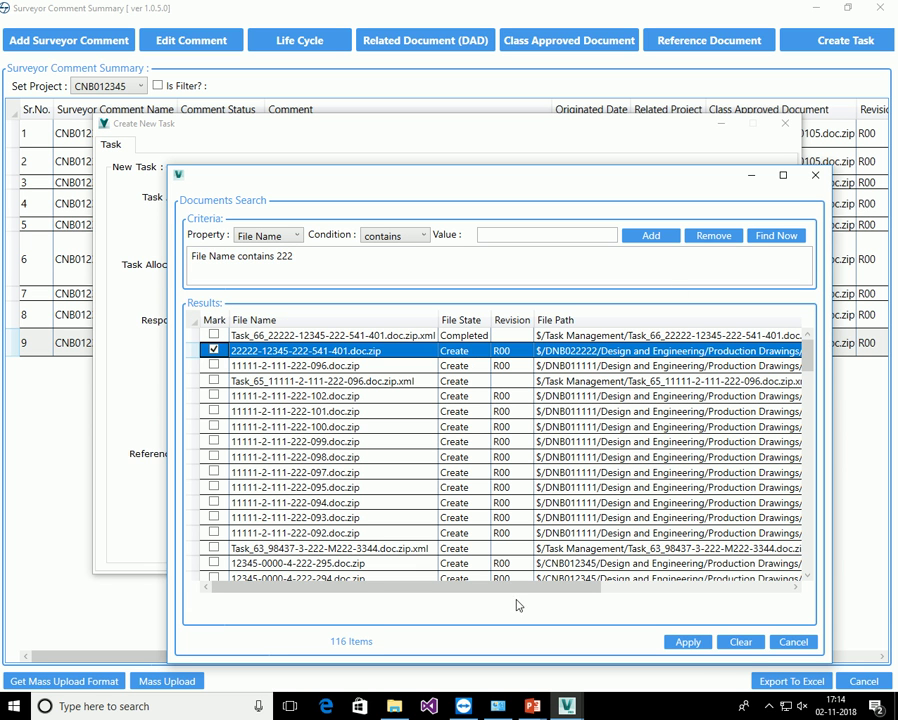
click(688, 643)
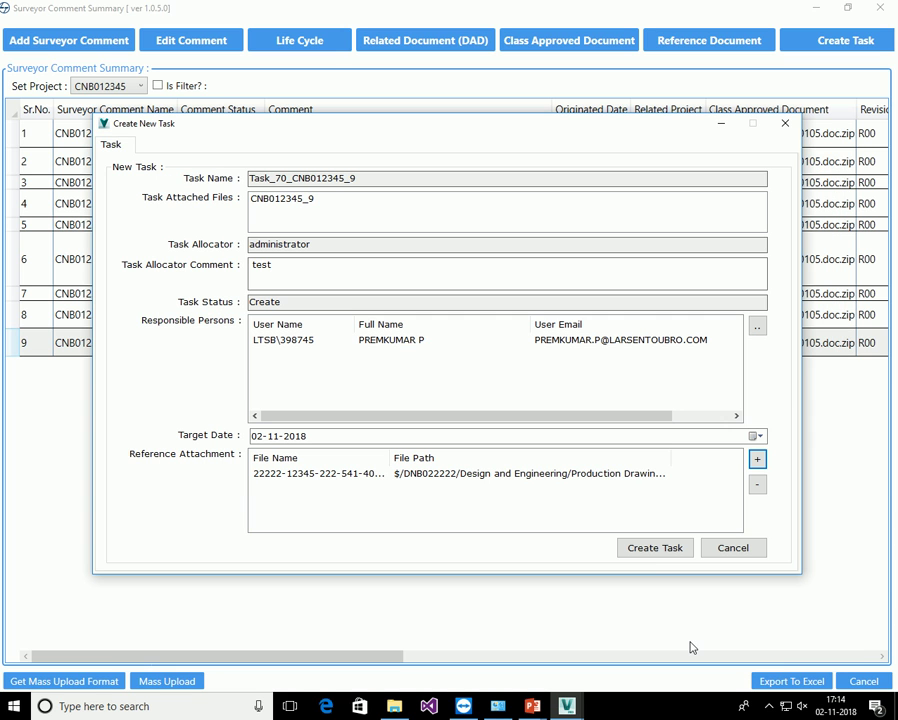
click(652, 550)
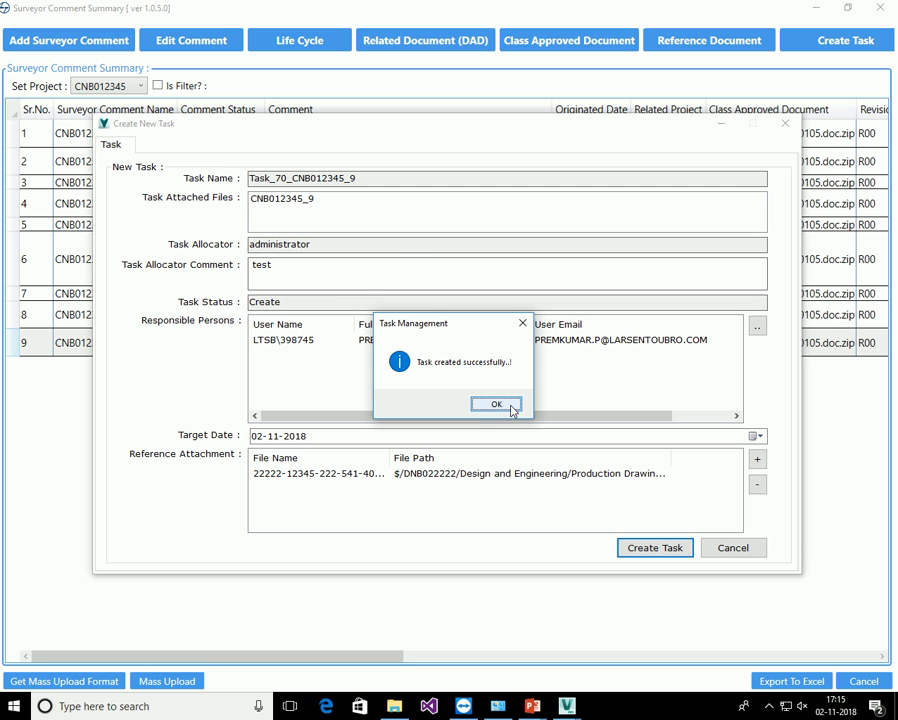
click(509, 406)
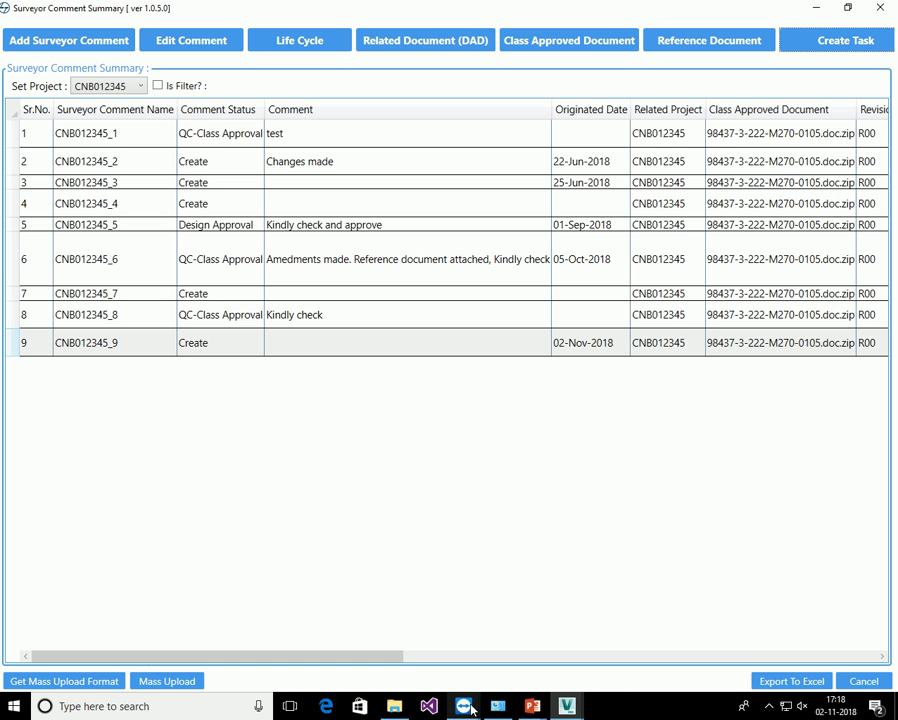
Switch to the TeamViewer session, check the surveyor comment, task name and reference document in the new task's notification e-mail, and minimize the session
mouse_move(471, 708)
click(532, 646)
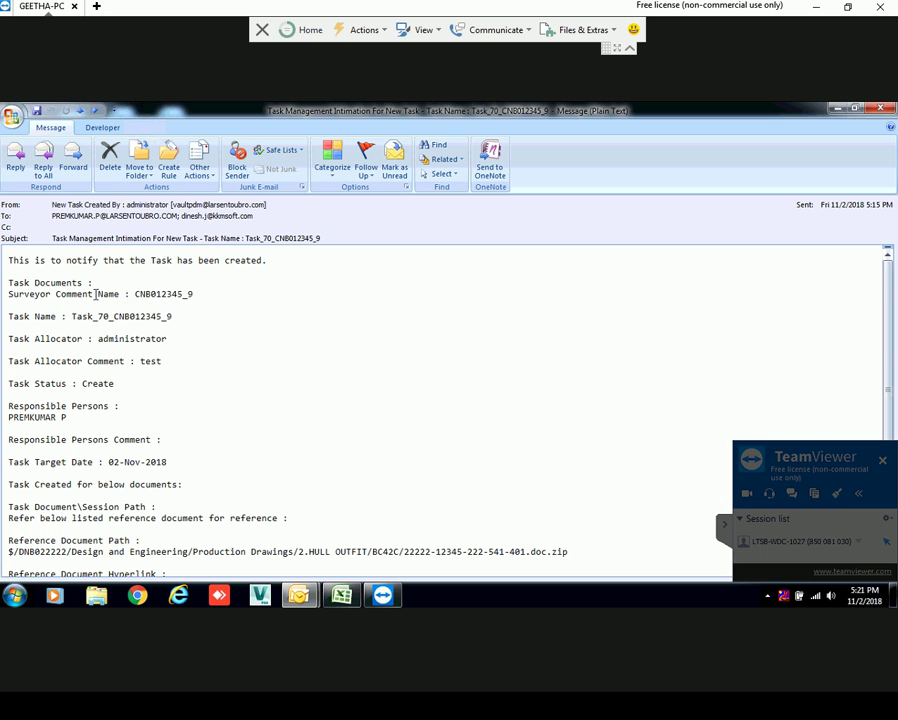
click(52, 204)
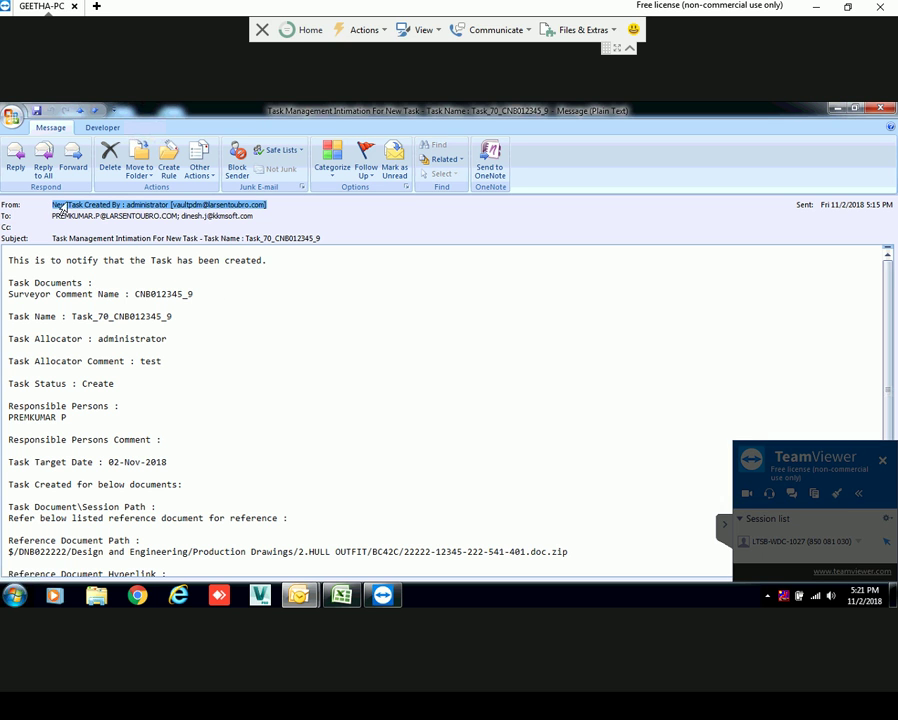
click(16, 272)
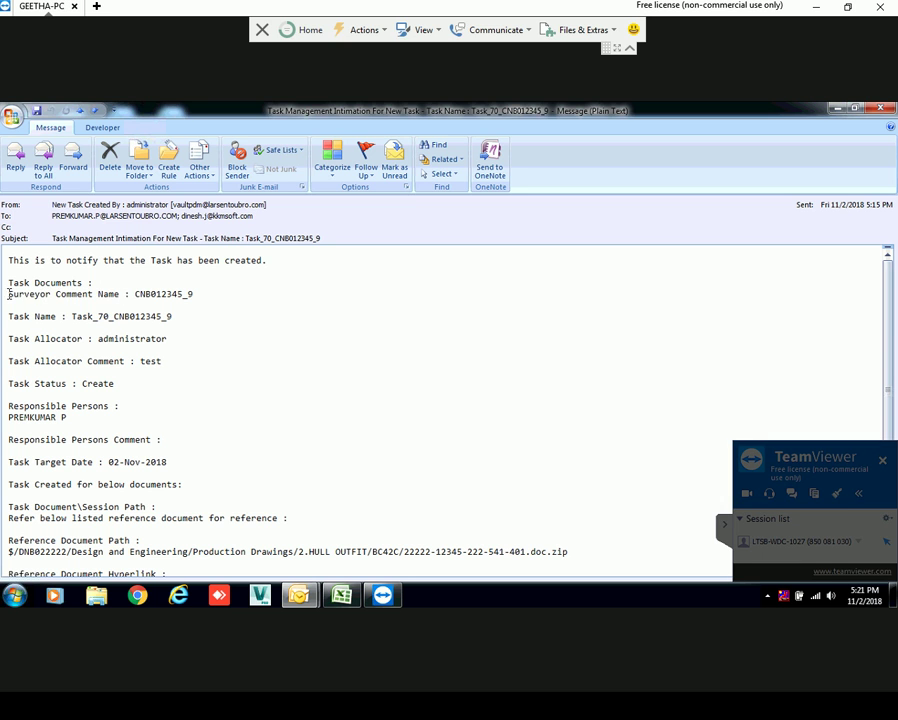
drag(51, 294, 192, 294)
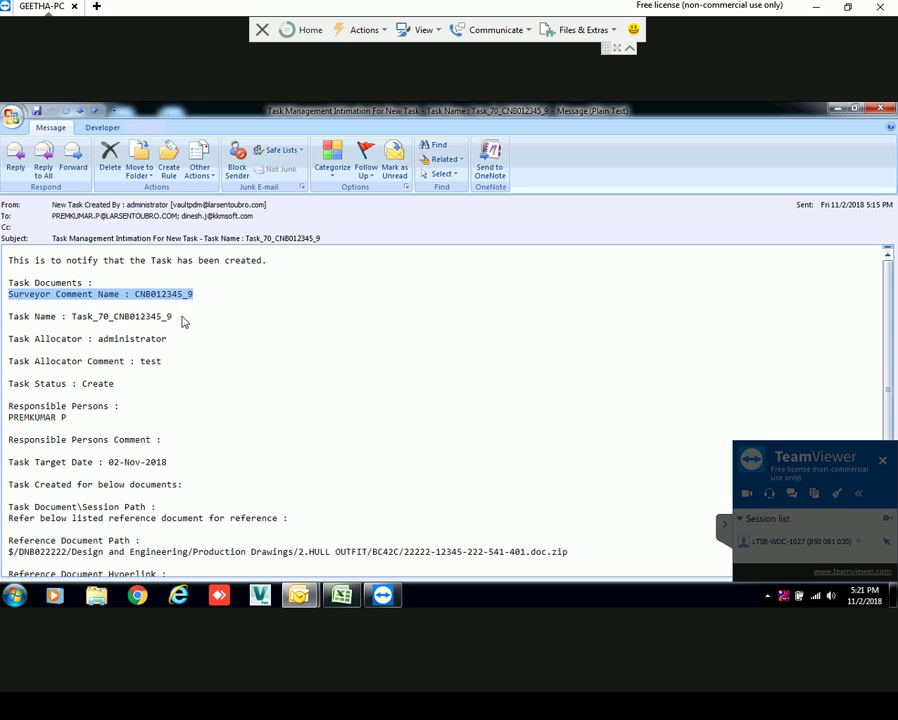
drag(10, 317, 173, 316)
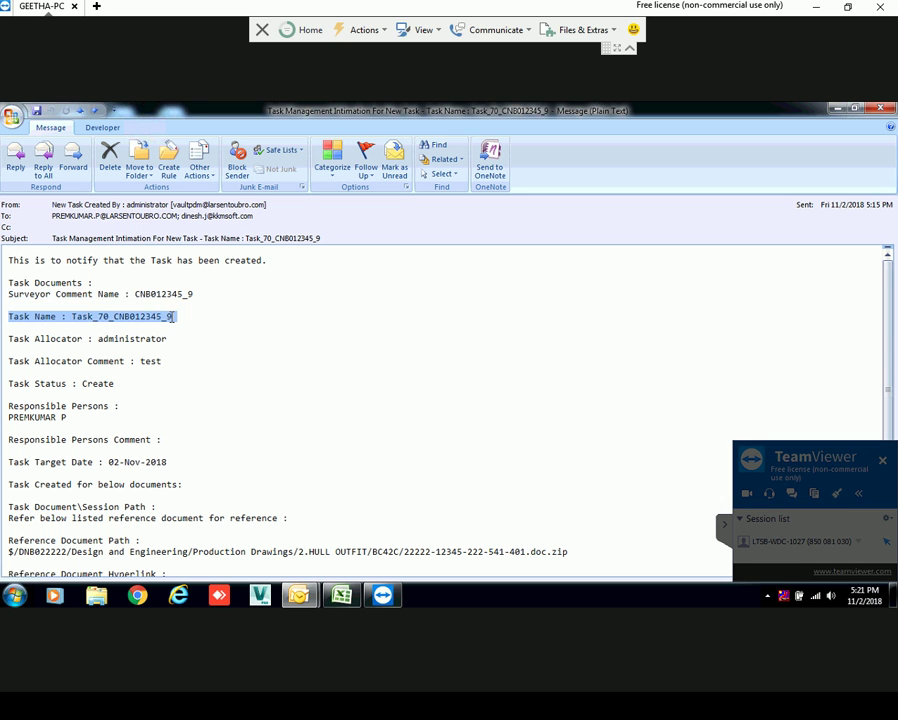
scroll(64, 387, down, 1)
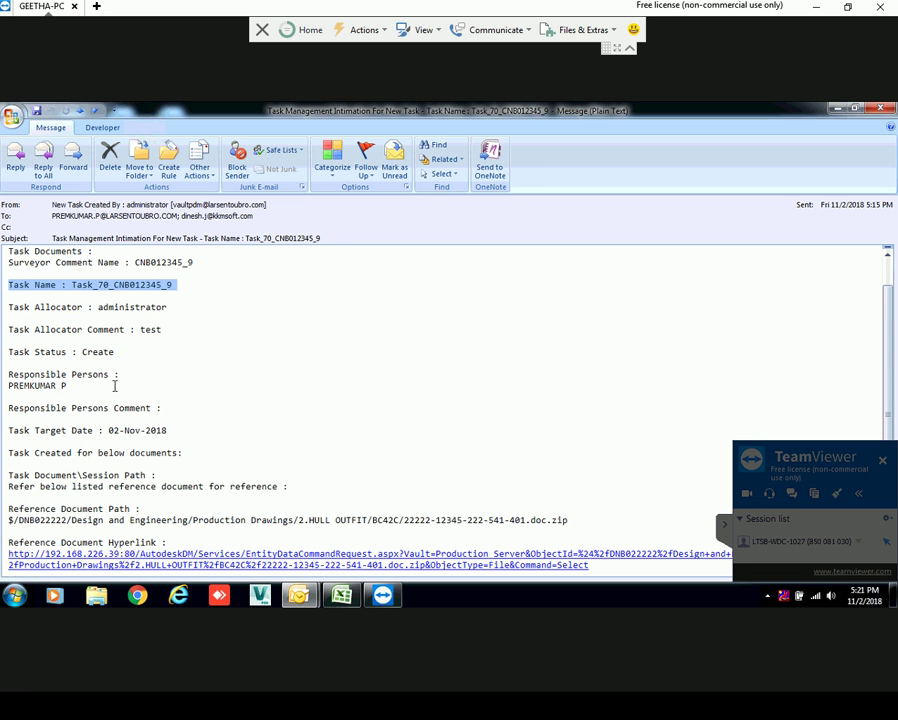
scroll(120, 385, down, 1)
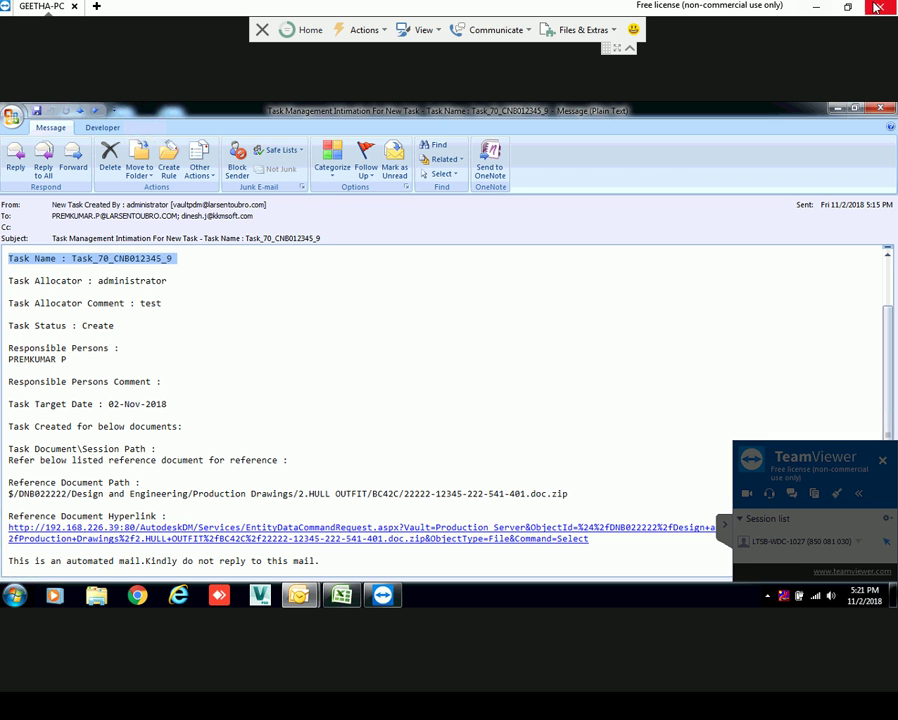
click(815, 7)
Close the surveyor comment summary and open Task Management in Autodesk Vault
click(359, 349)
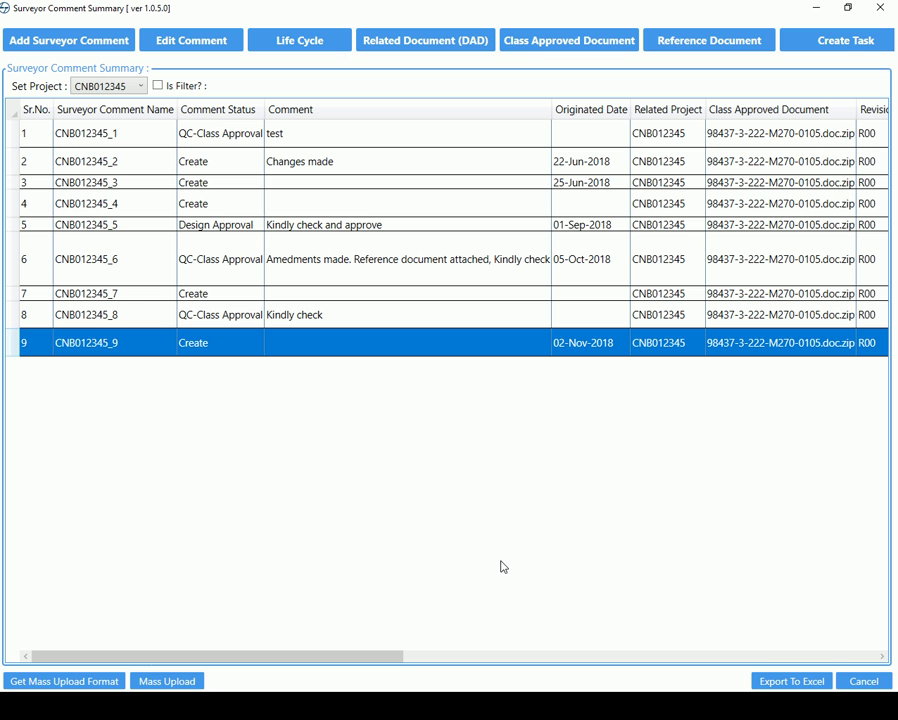
click(880, 7)
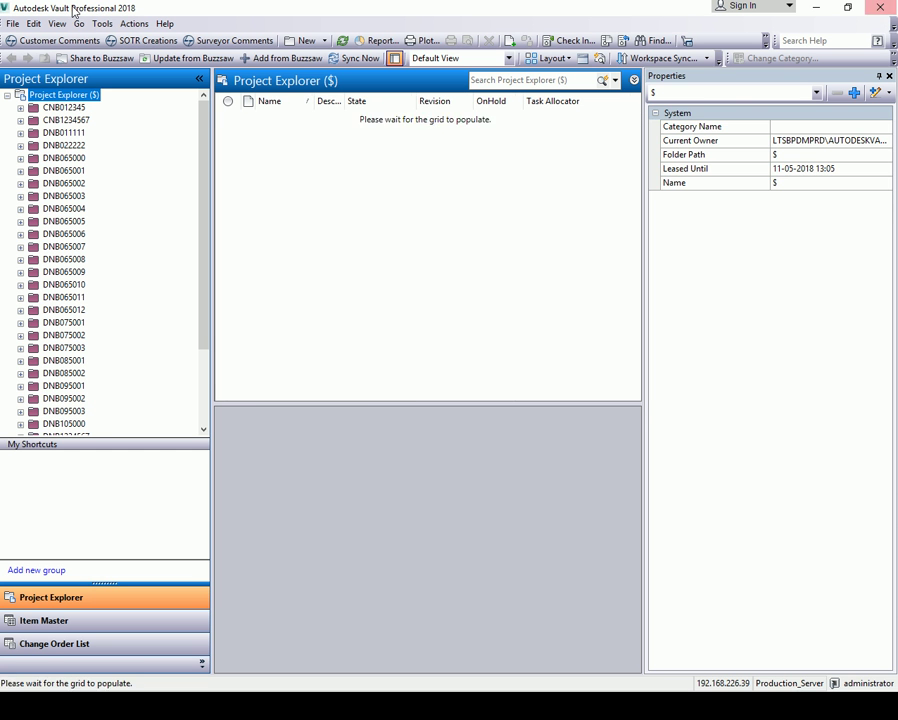
click(100, 24)
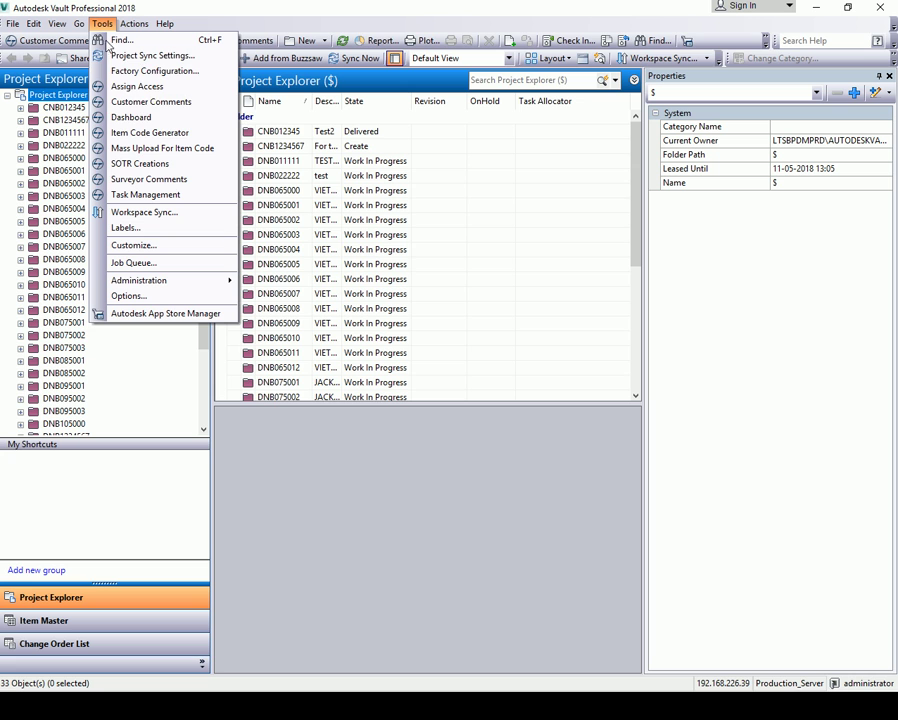
click(146, 195)
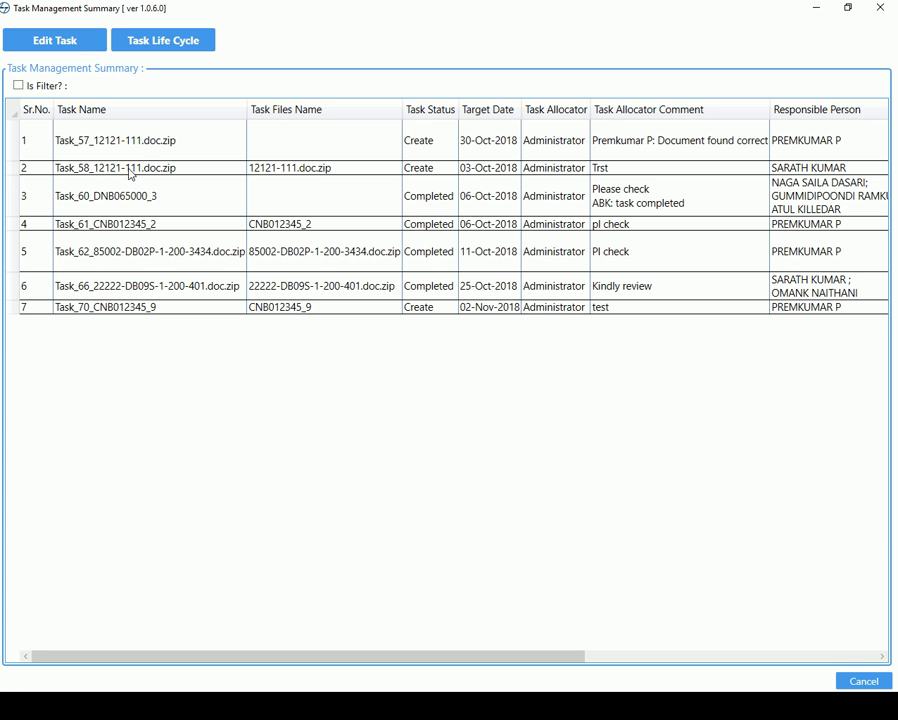
Change the life cycle status of Task_70_CNB012345_9 to Completed with the responsible person comment "Task Complete"
click(153, 169)
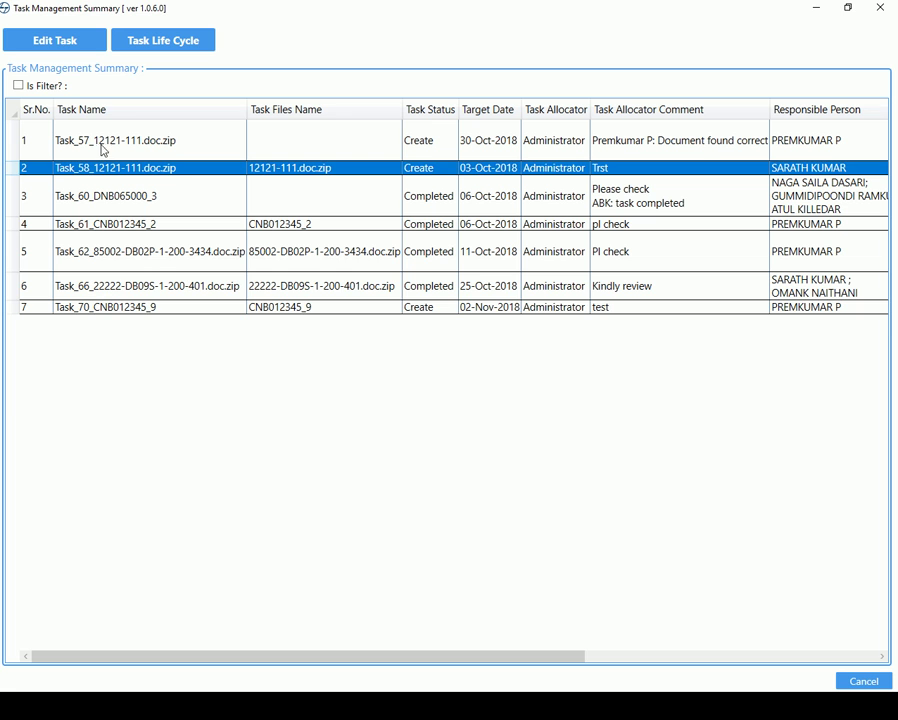
click(116, 309)
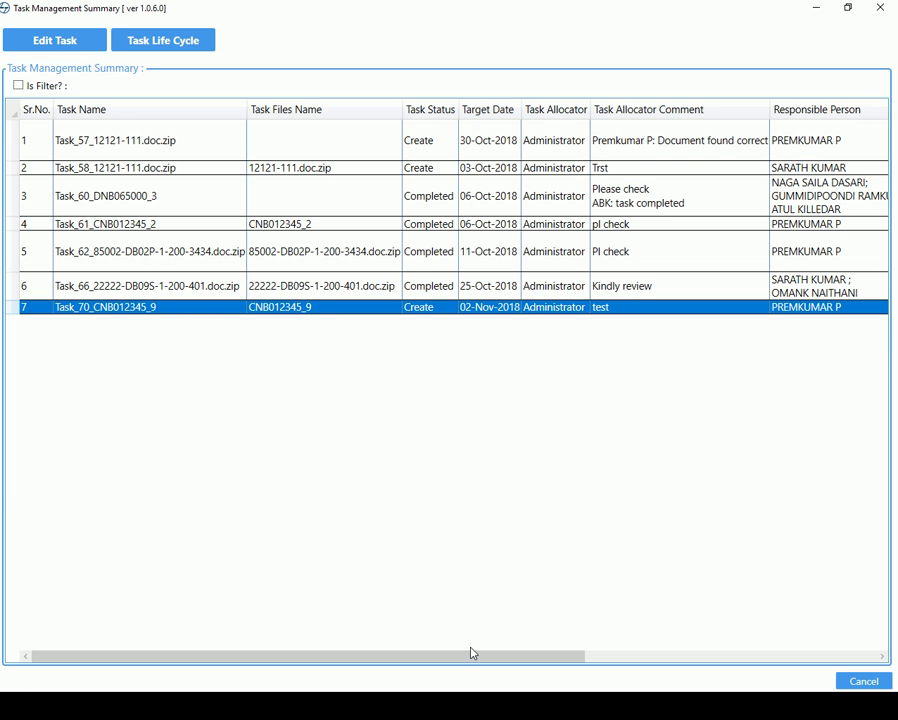
drag(470, 661, 860, 650)
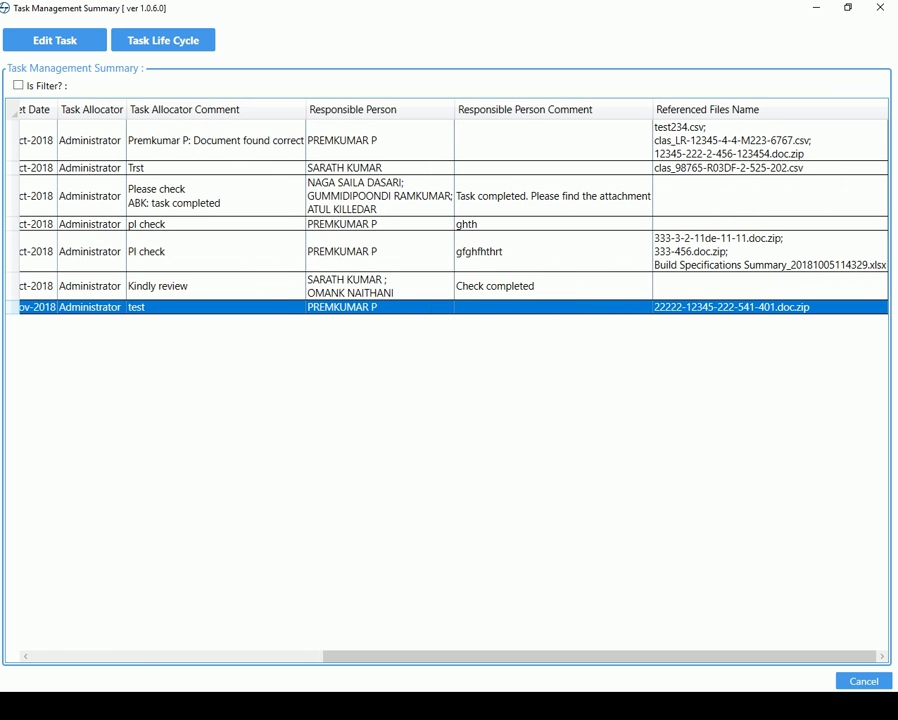
drag(515, 664, 230, 658)
click(176, 40)
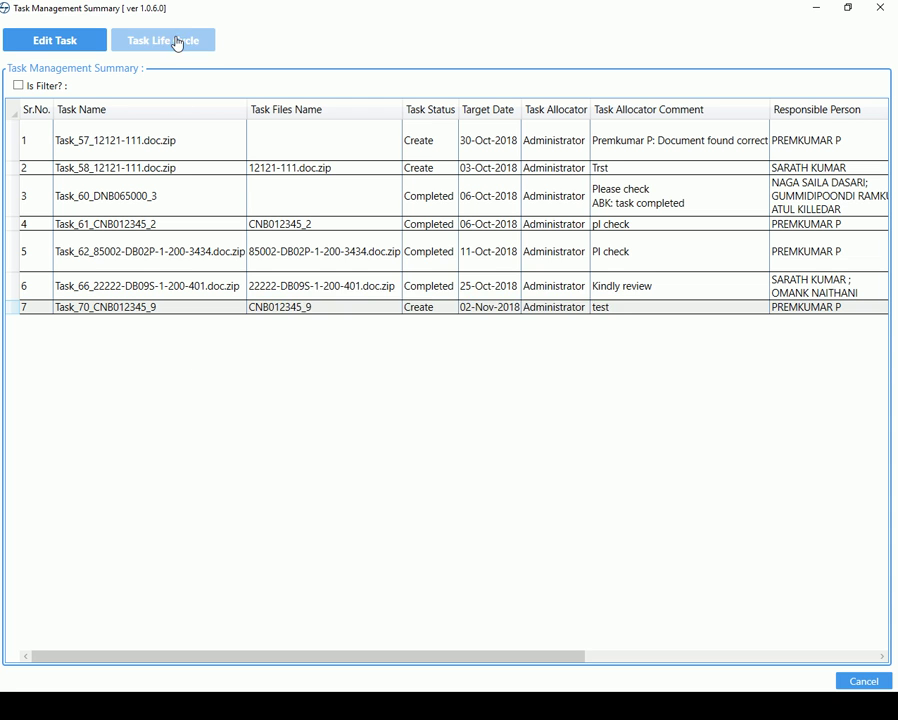
click(587, 320)
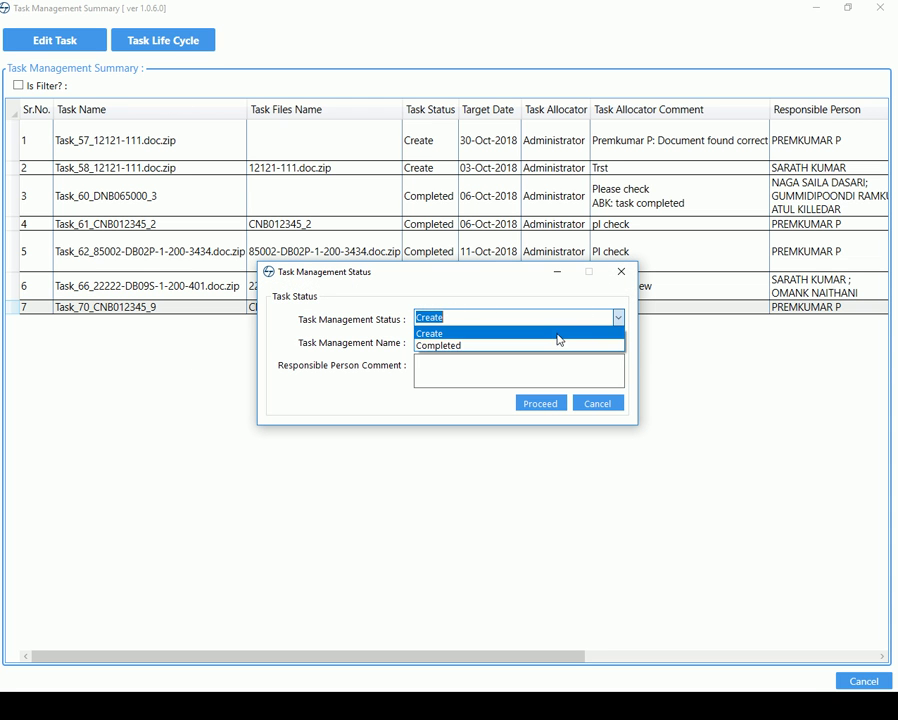
click(550, 345)
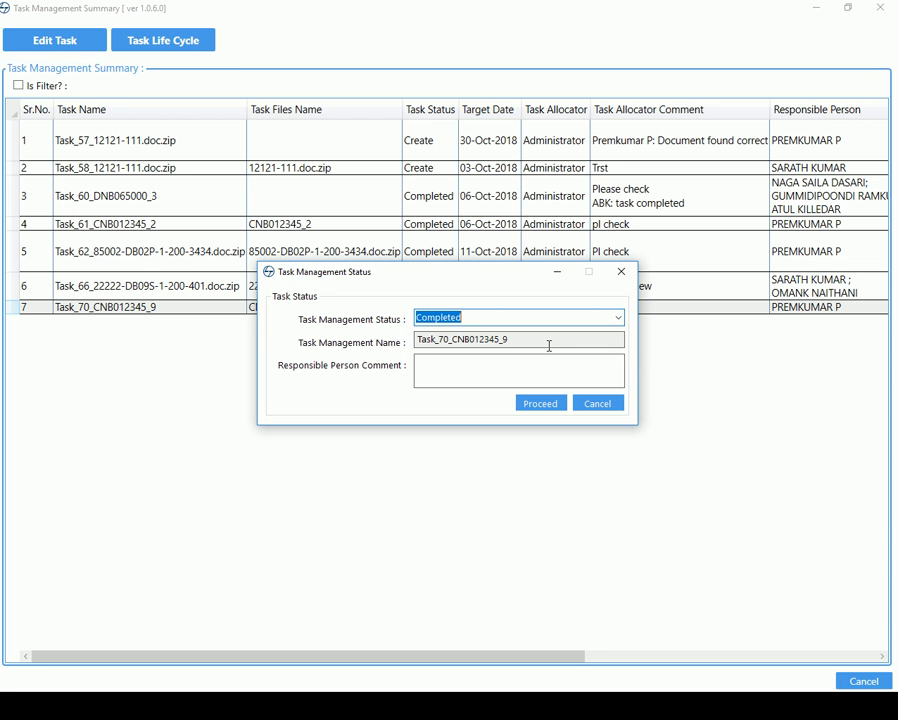
click(506, 371)
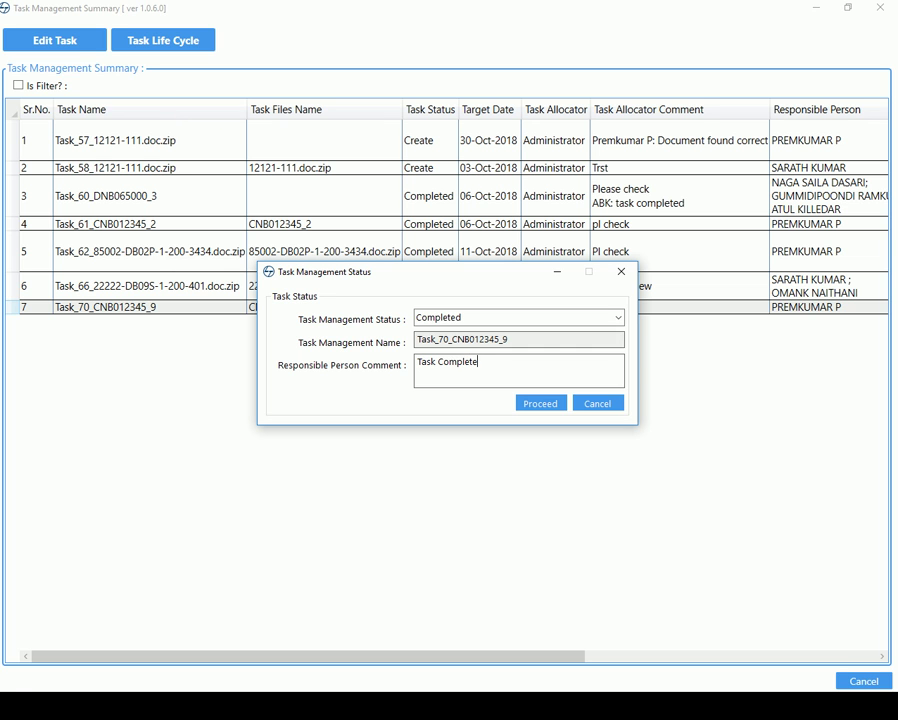
click(536, 404)
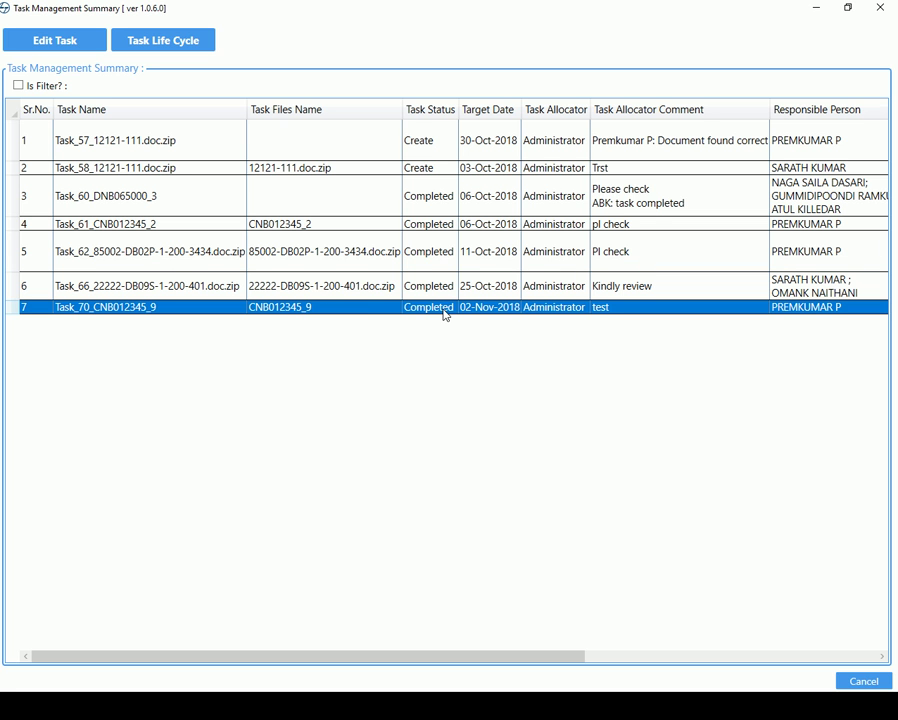
Close the task management summary and open Surveyor Comments for project CNB012345
click(880, 8)
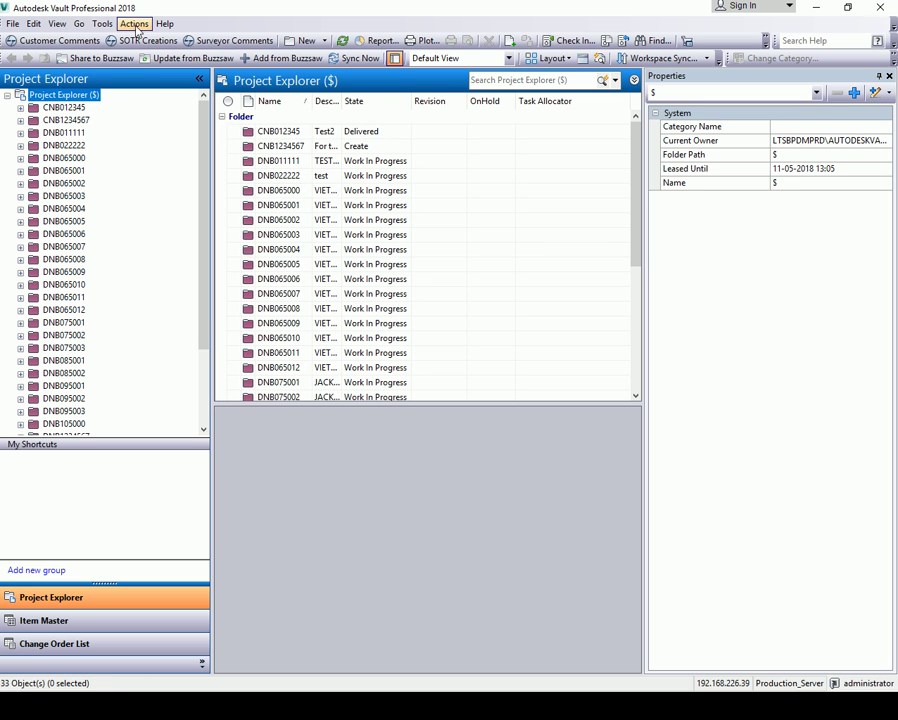
click(102, 23)
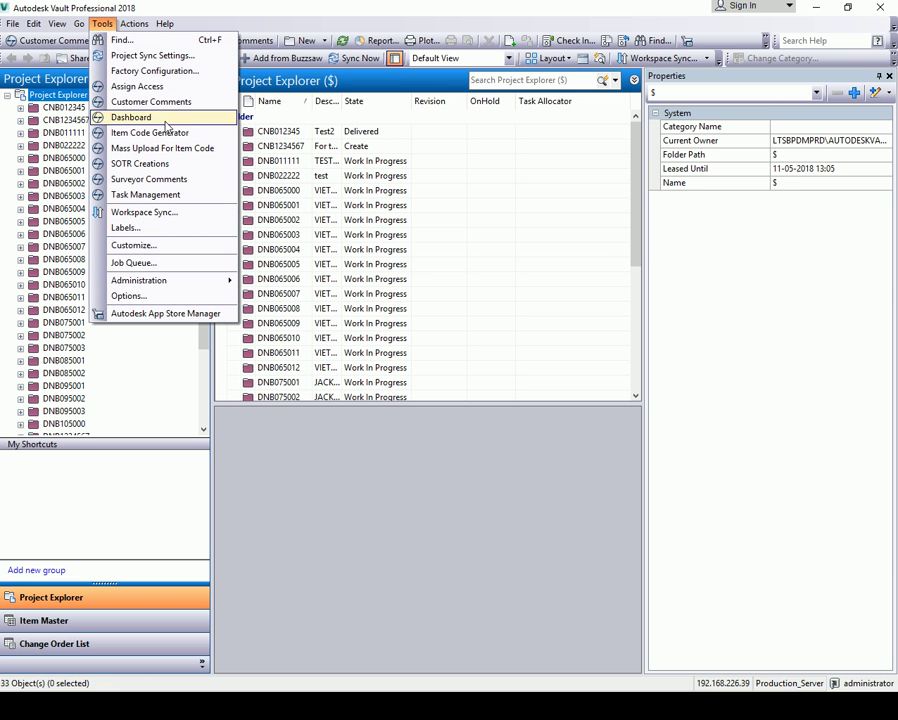
click(174, 178)
click(118, 88)
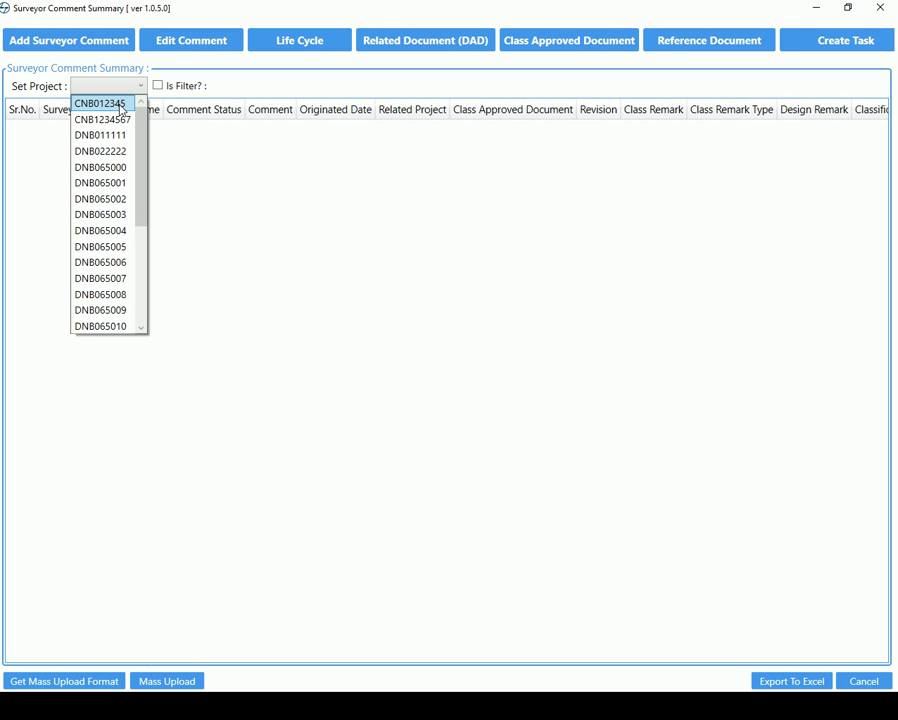
click(202, 121)
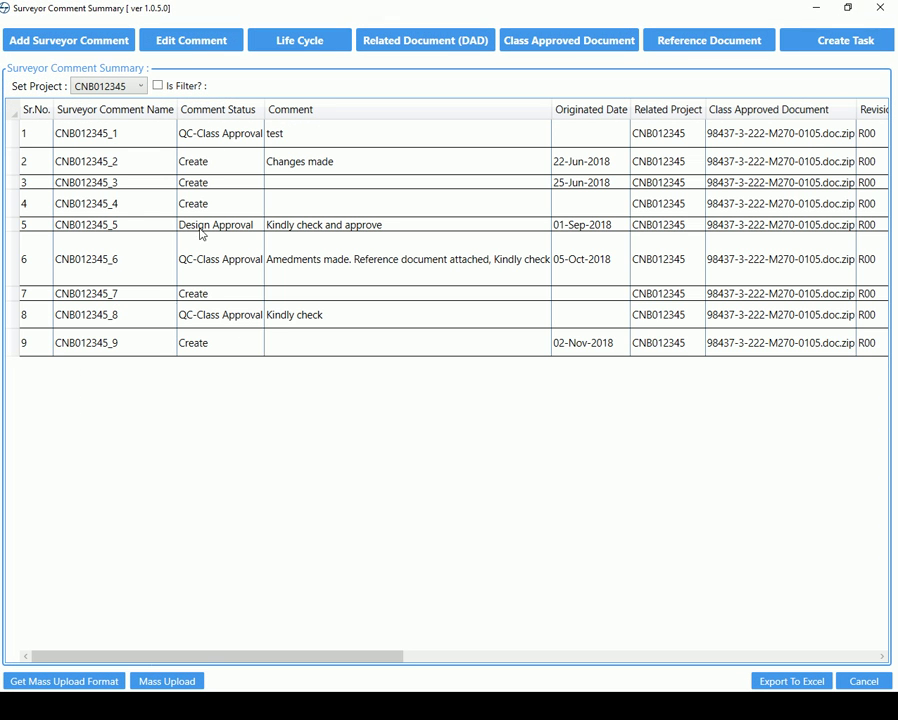
Review the details of surveyor comment CNB012345_9 in its edit form and close the form without changes
click(177, 341)
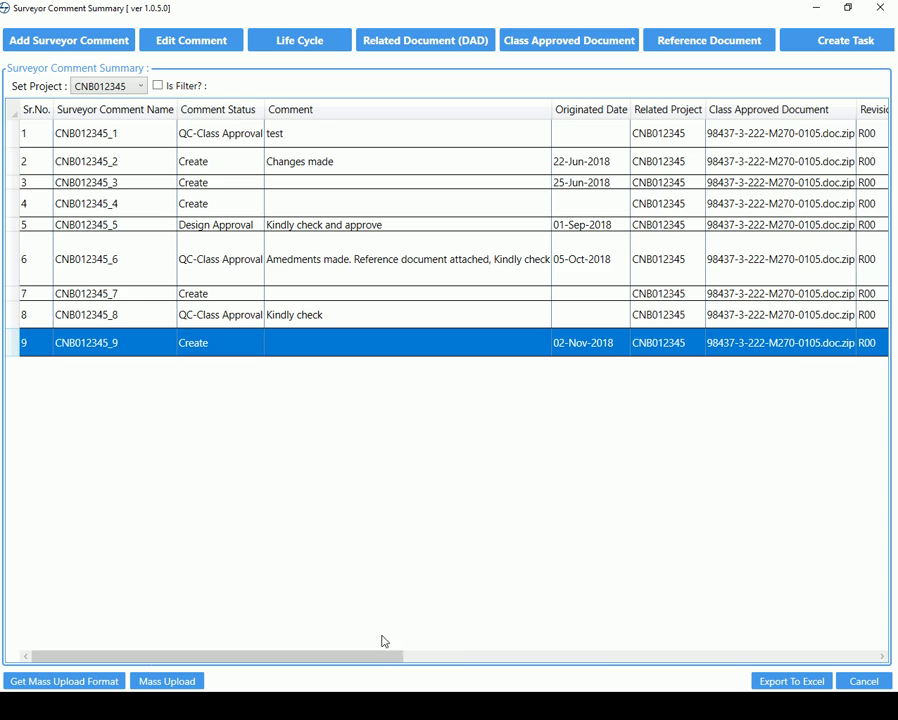
mouse_move(363, 659)
mouse_down()
mouse_move(808, 659)
mouse_move(328, 655)
mouse_up()
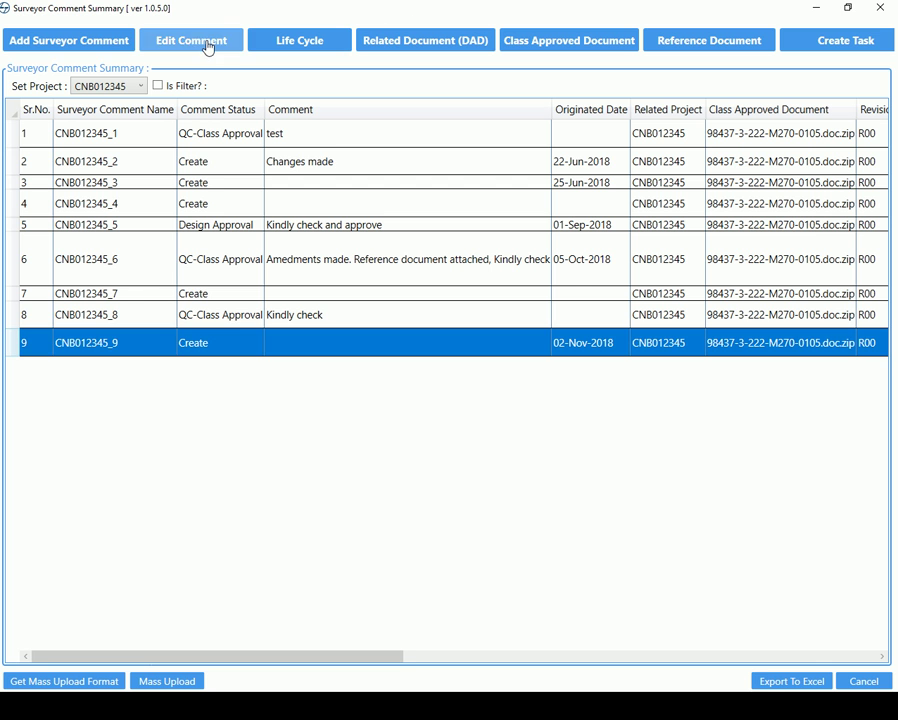
click(212, 46)
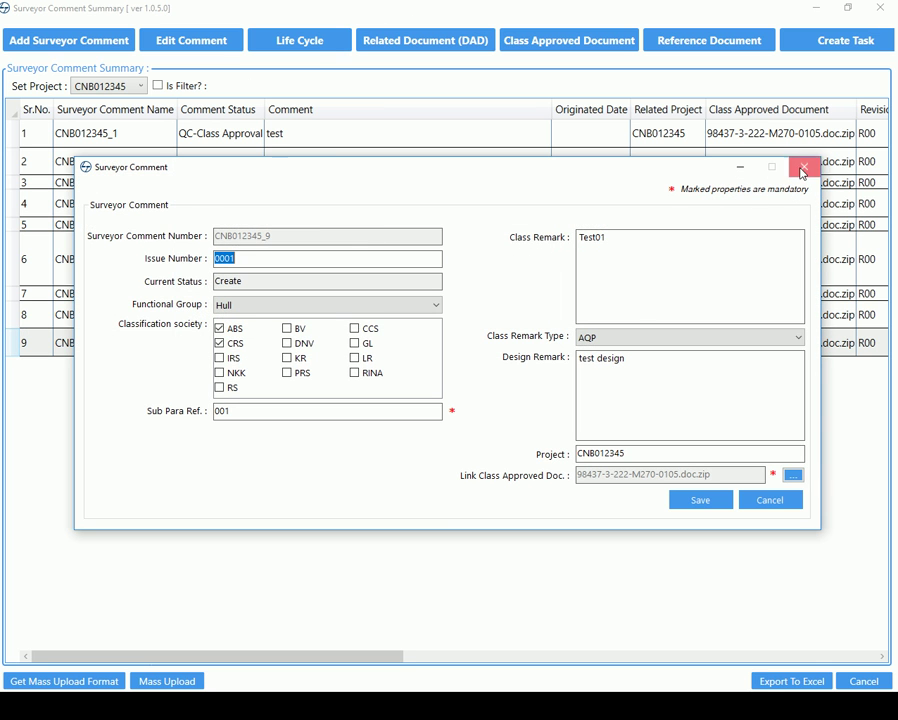
click(804, 166)
Change the lifecycle of surveyor comment CNB012345_9 to Design Approval with the comment "kindly review" and check its updated row
click(314, 44)
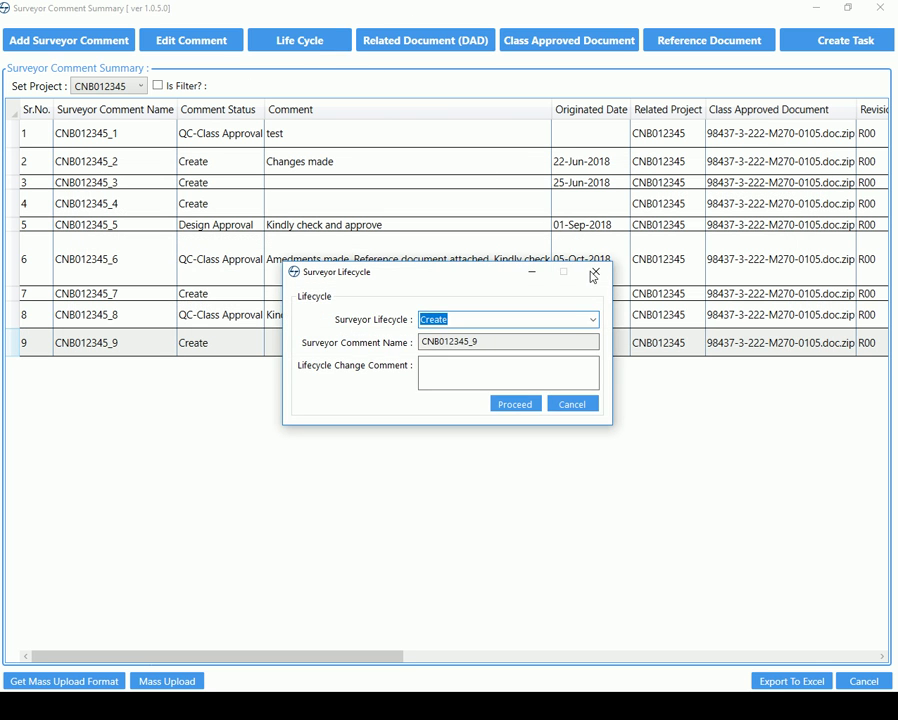
click(592, 321)
click(570, 346)
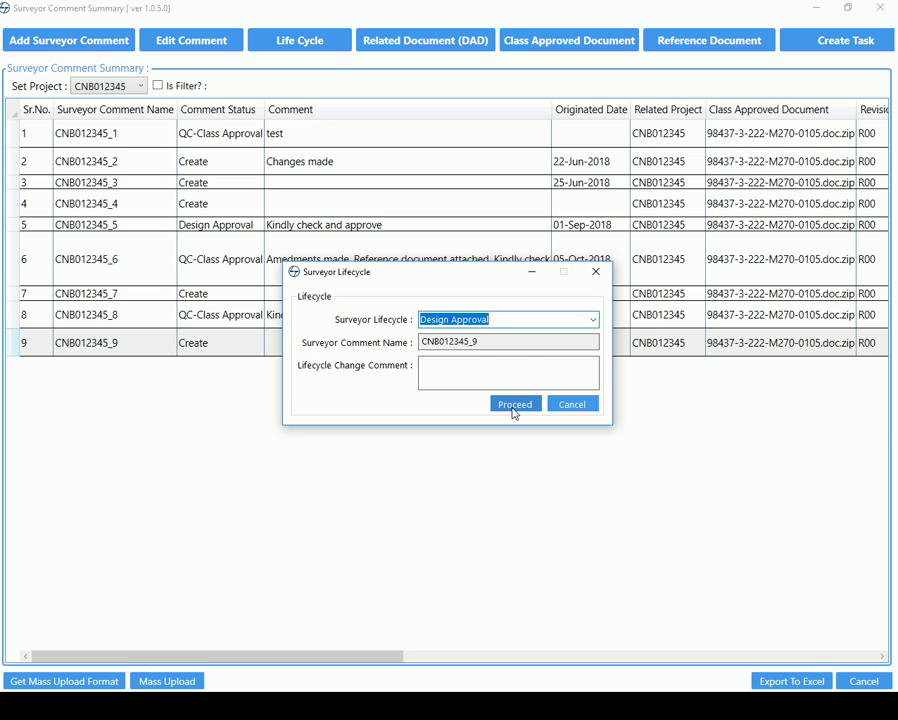
click(476, 370)
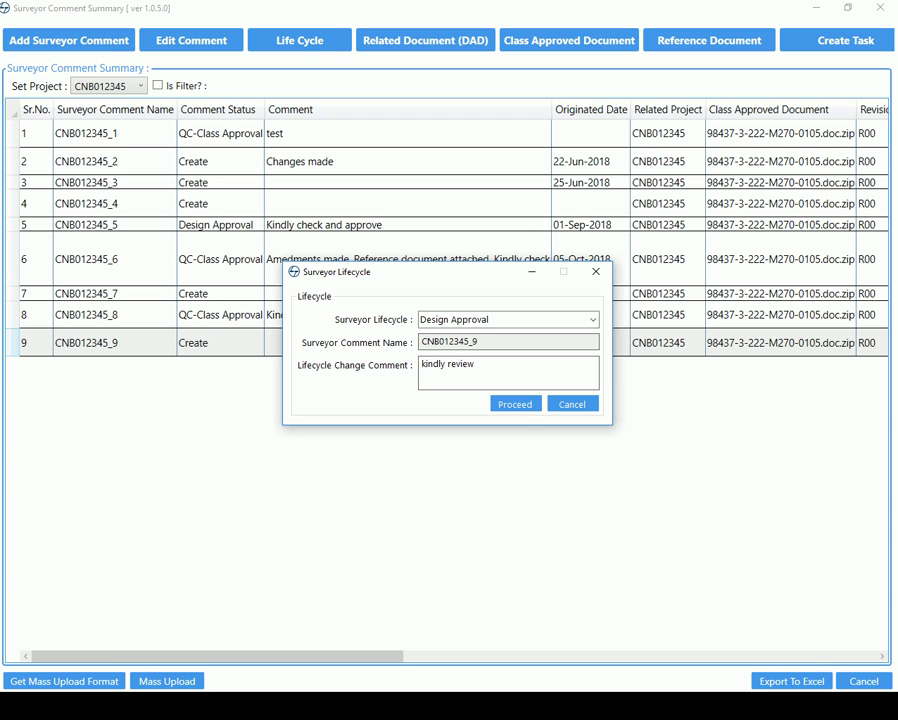
click(517, 405)
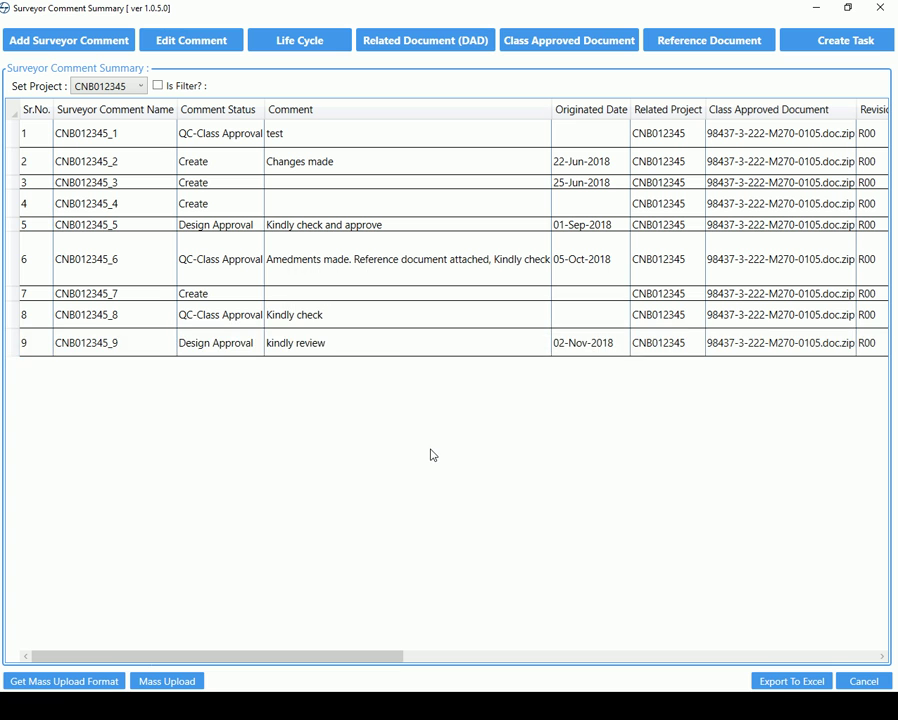
click(314, 350)
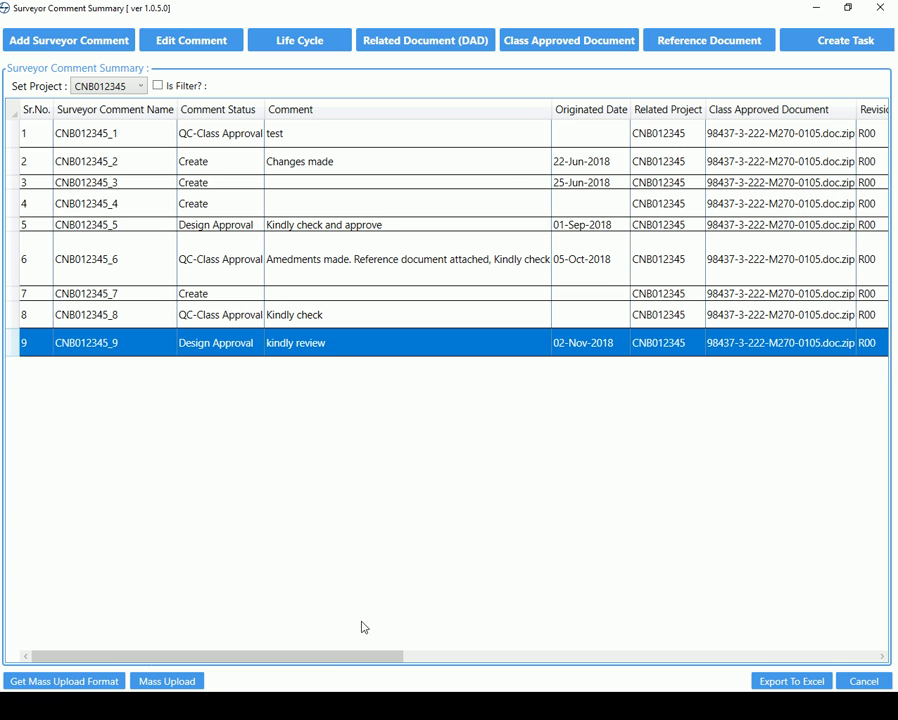
drag(365, 656, 339, 655)
Export all surveyor comments of the project to an Excel report saved on the Desktop
key(ctrl+a)
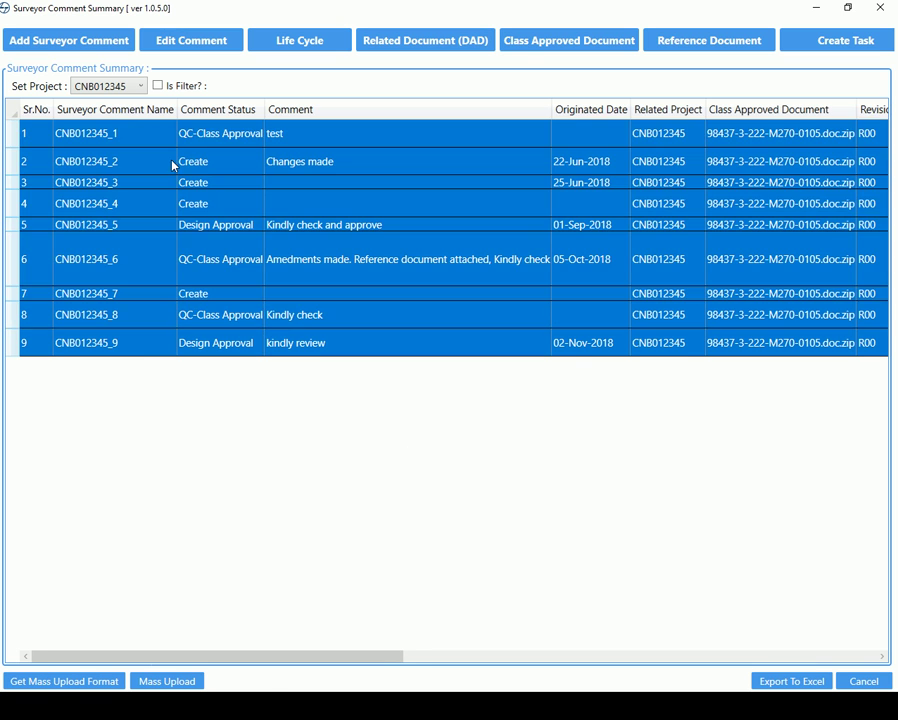
click(801, 682)
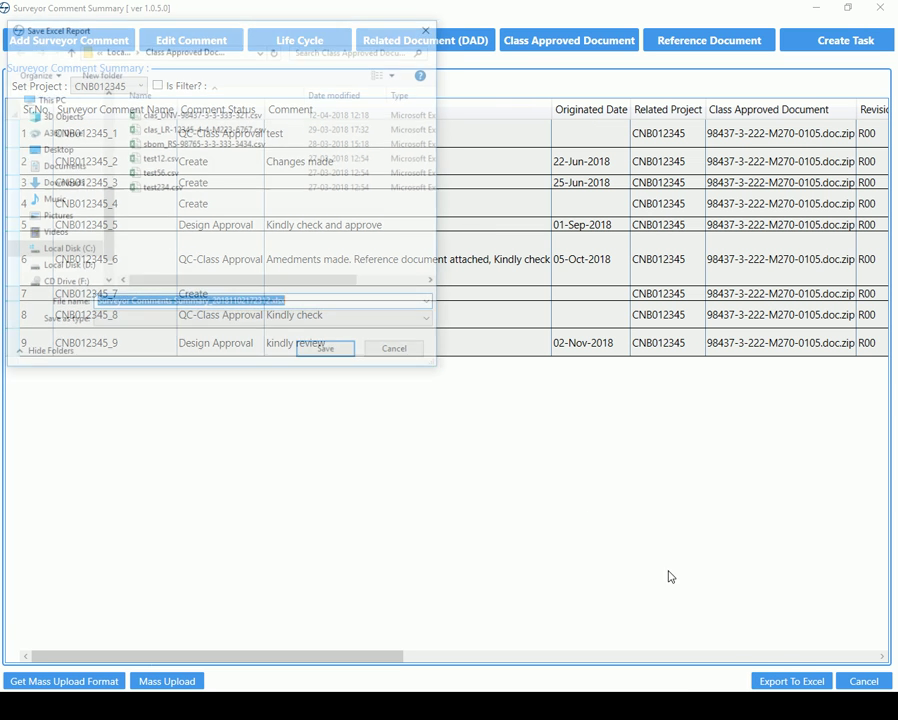
click(52, 150)
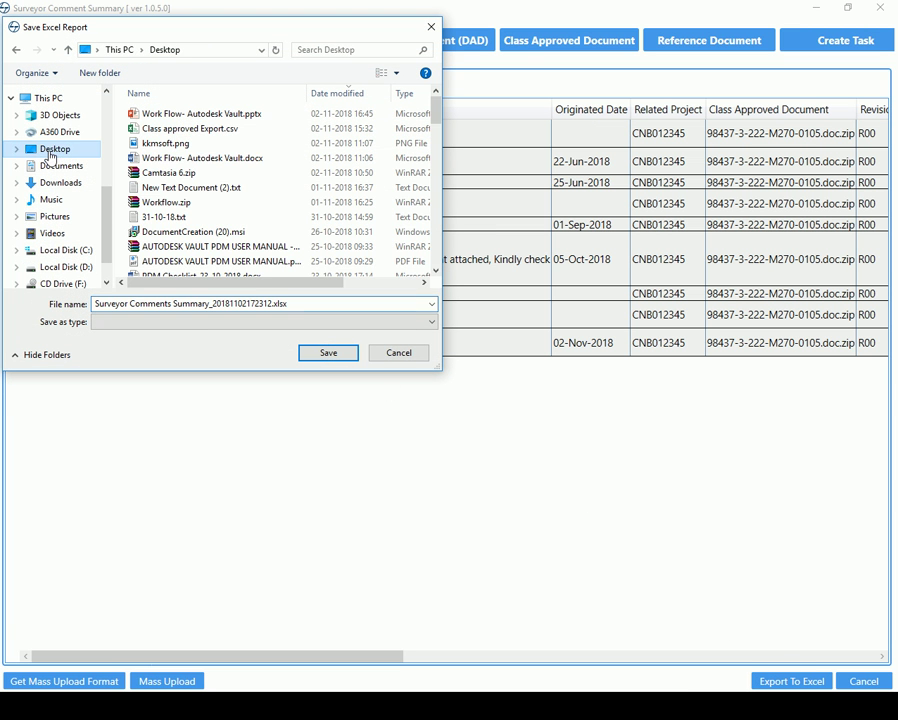
click(334, 356)
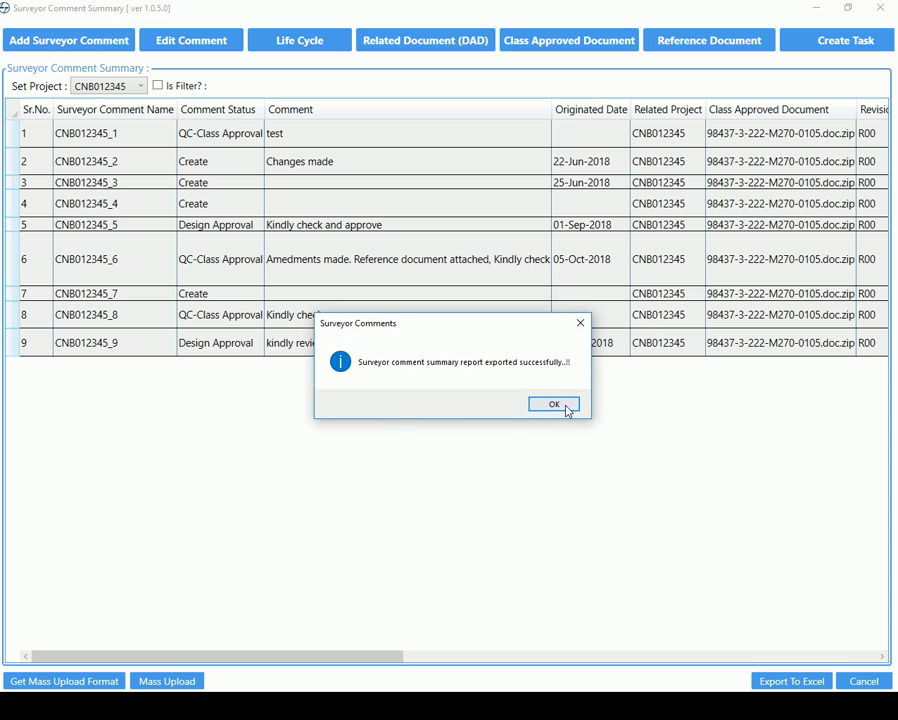
click(556, 404)
Switch to File Explorer, open the exported Surveyor Comments Summary workbook from the Desktop folder in Excel, and maximize it
key(alt+Tab)
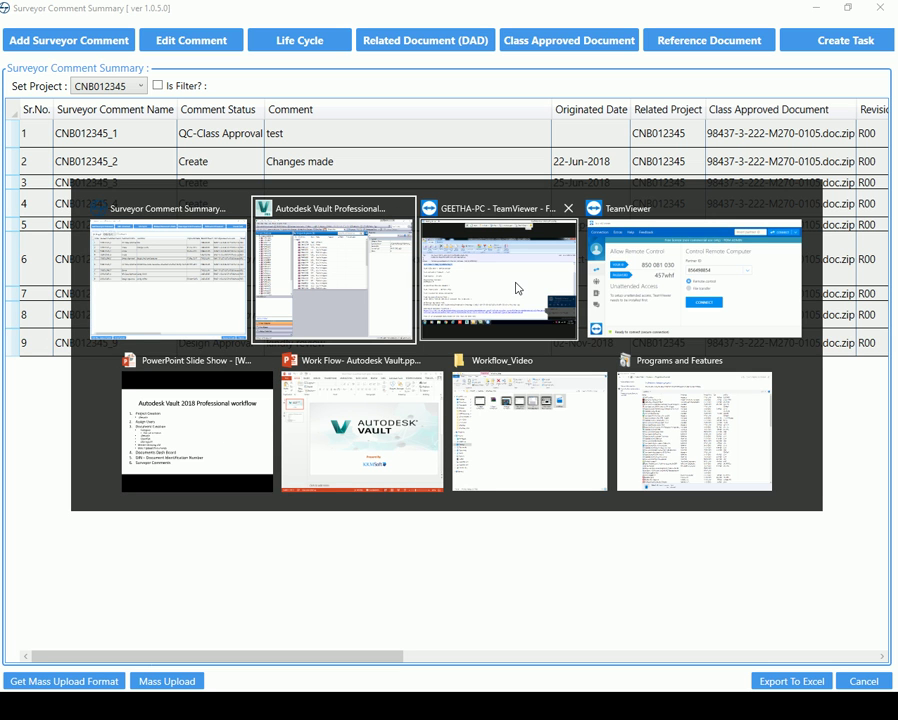
click(698, 457)
key(super)
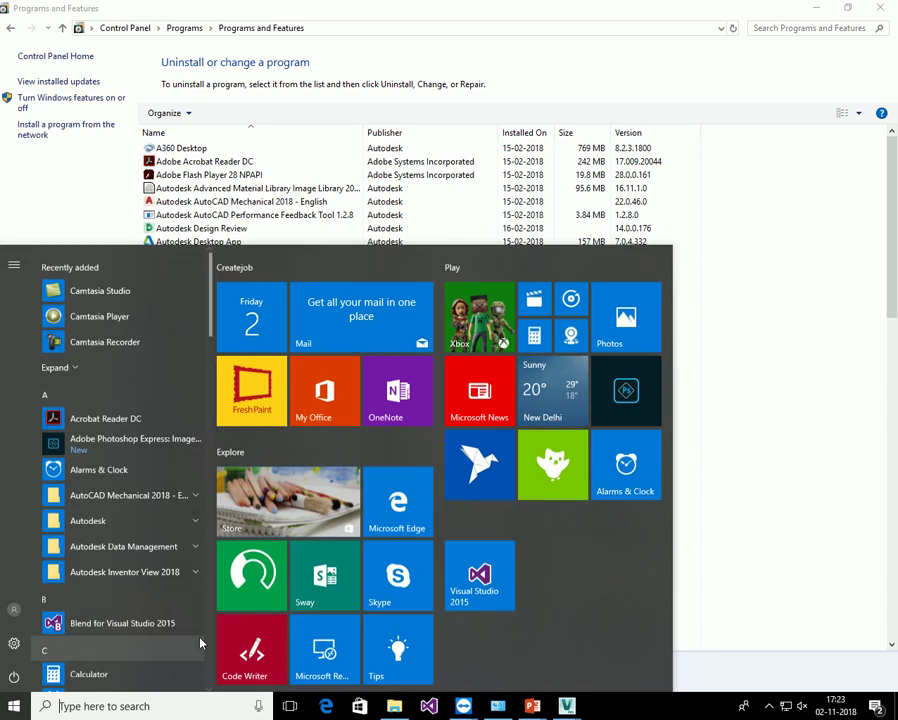
click(394, 706)
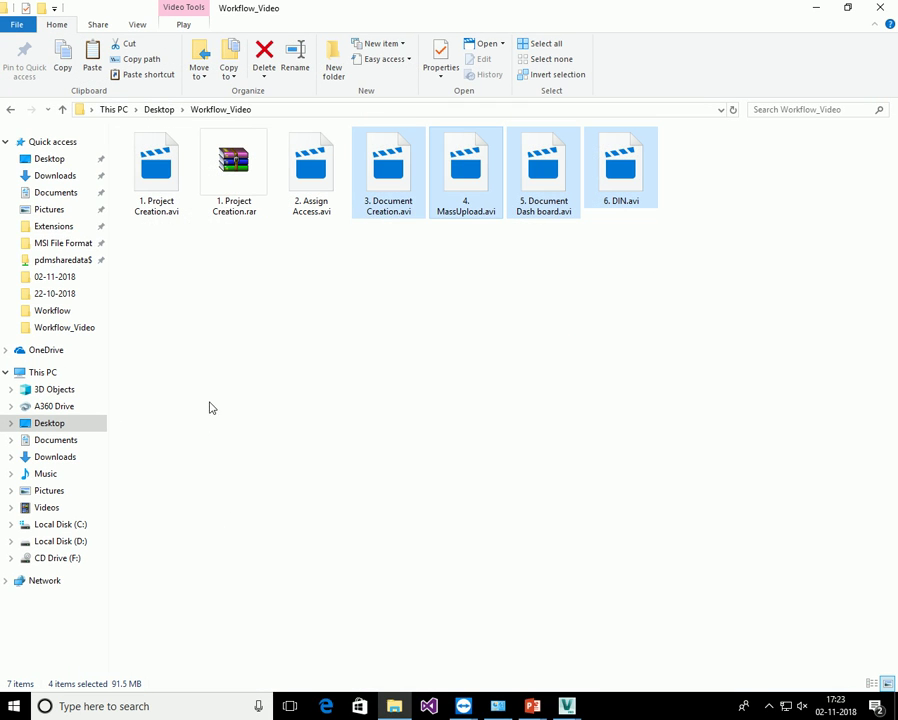
click(50, 160)
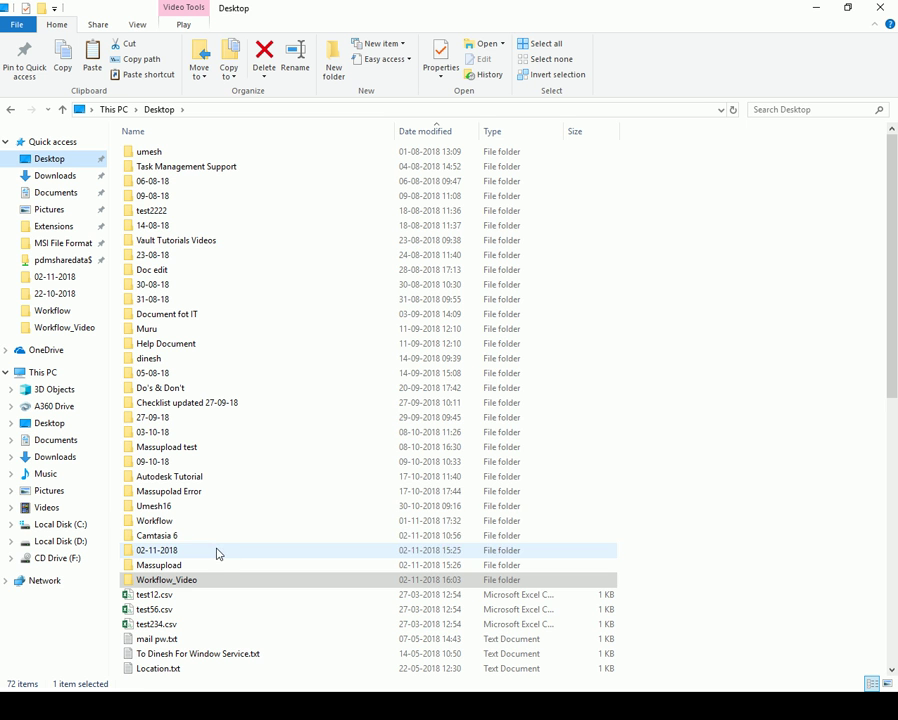
key(End)
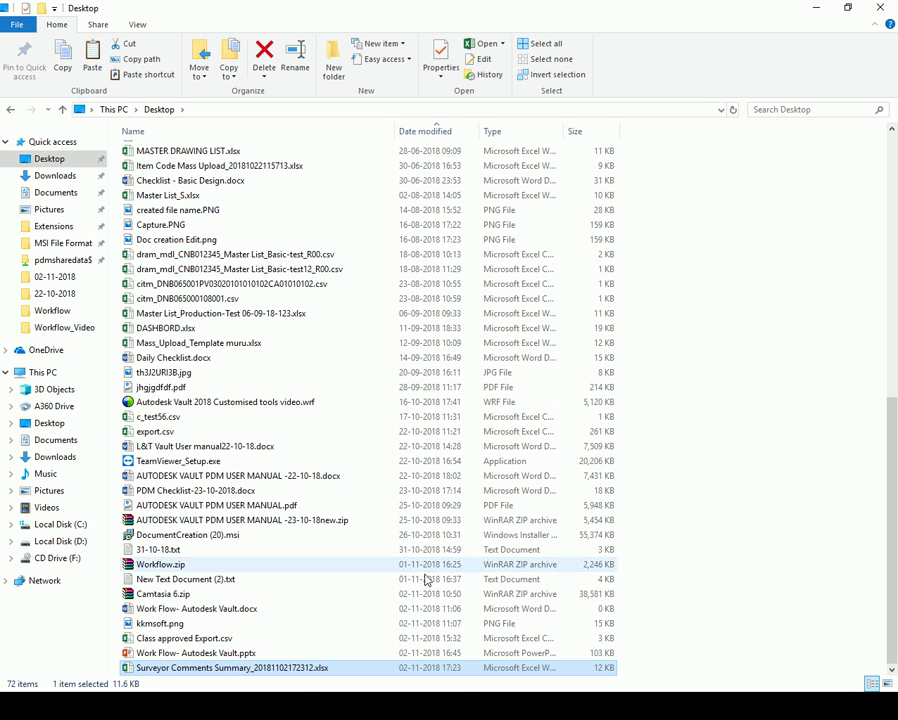
double_click(326, 668)
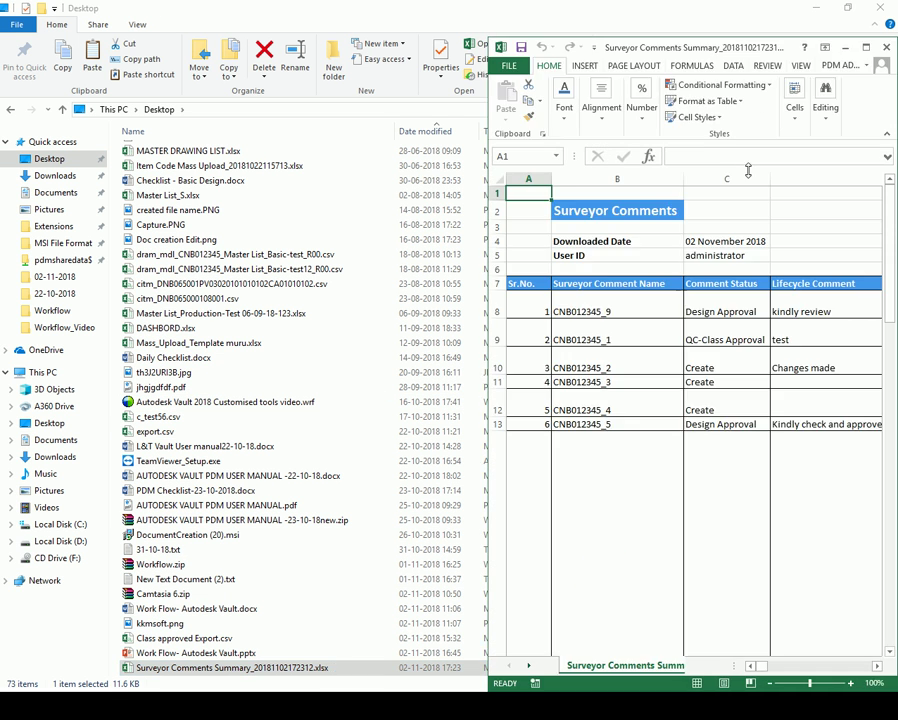
double_click(724, 47)
Examine the exported comment names, class remarks and reference document file paths across the report's columns, and close the workbook
drag(167, 282, 125, 385)
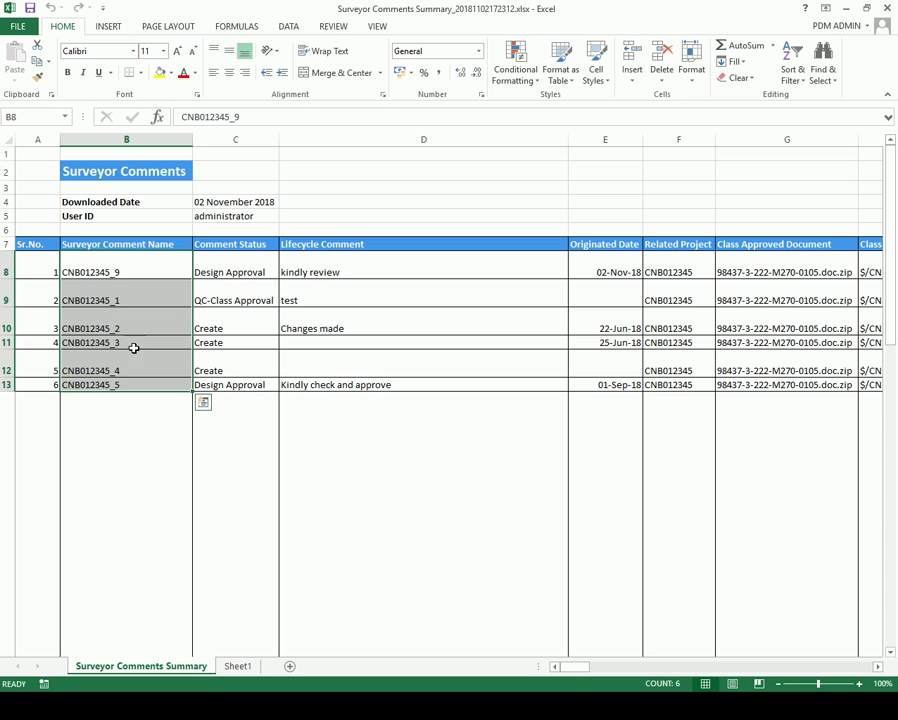
click(133, 347)
key(Right)
key(Right)
key(Right)
key(Right)
key(Right)
key(Right)
key(Right)
key(Right)
key(Right)
key(Right)
key(Right)
key(Right)
key(Right)
key(Right)
key(Right)
key(Right)
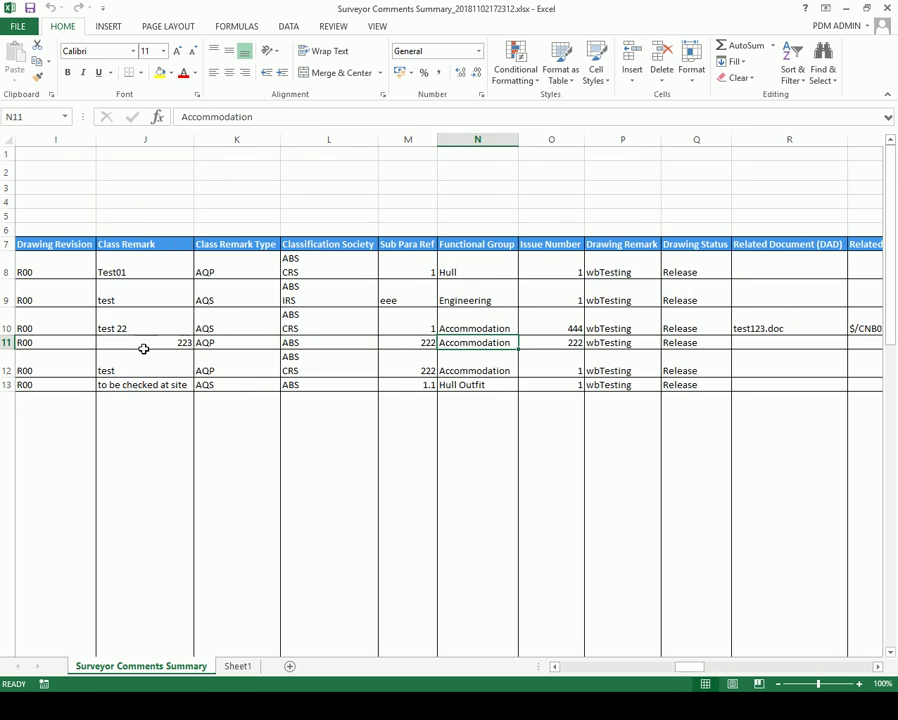
key(Right)
key(Right)
key(Right)
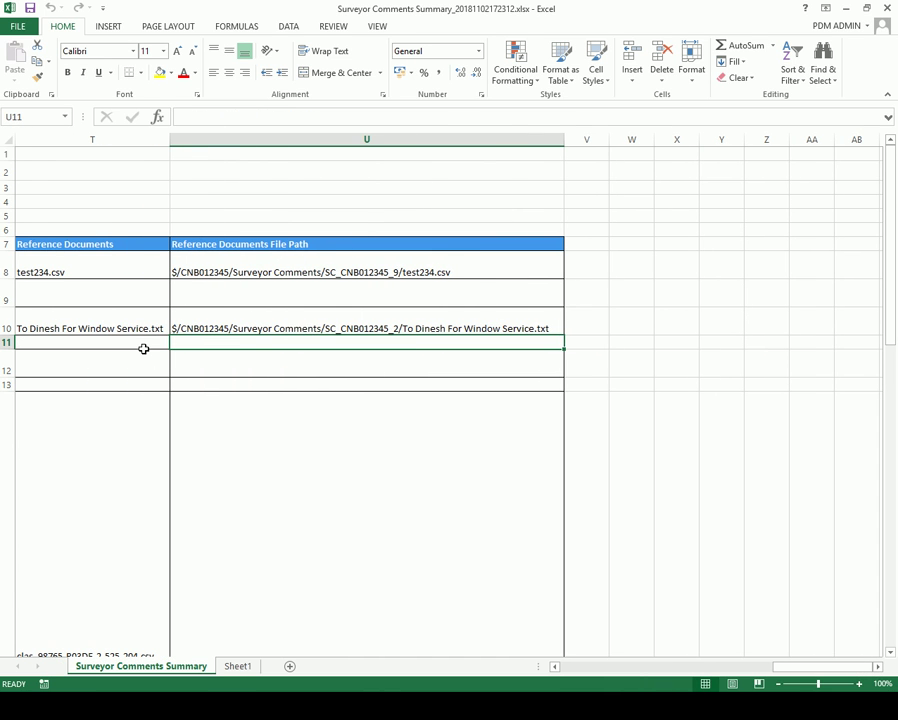
click(312, 331)
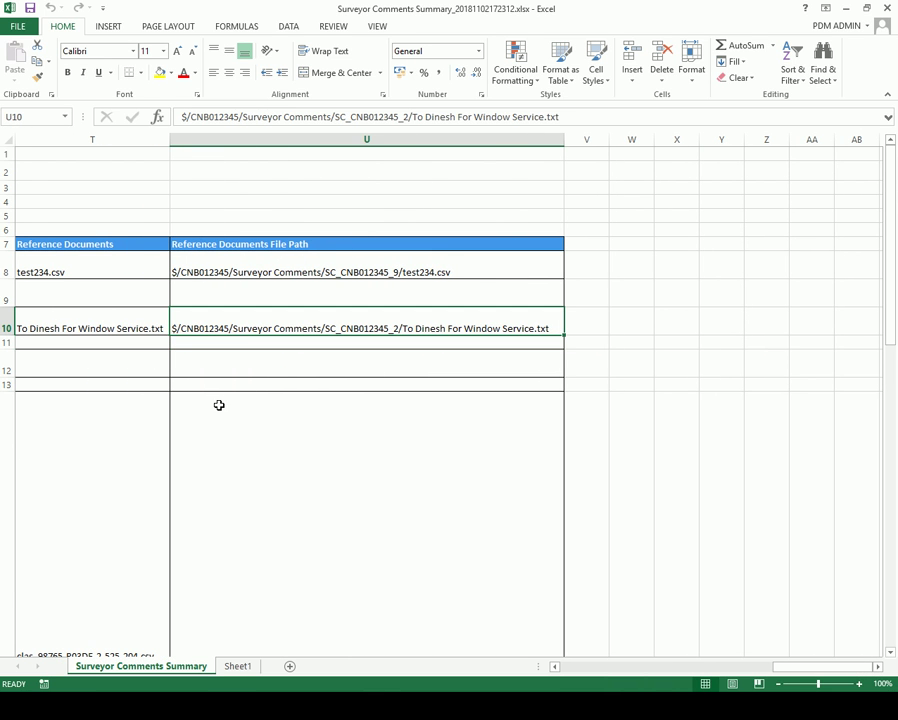
click(889, 7)
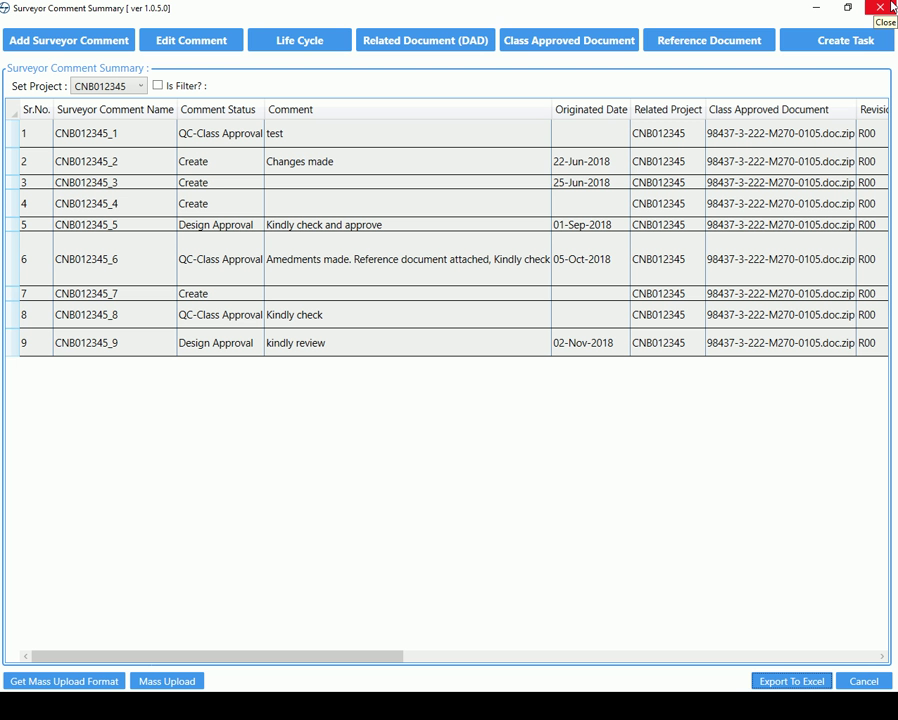